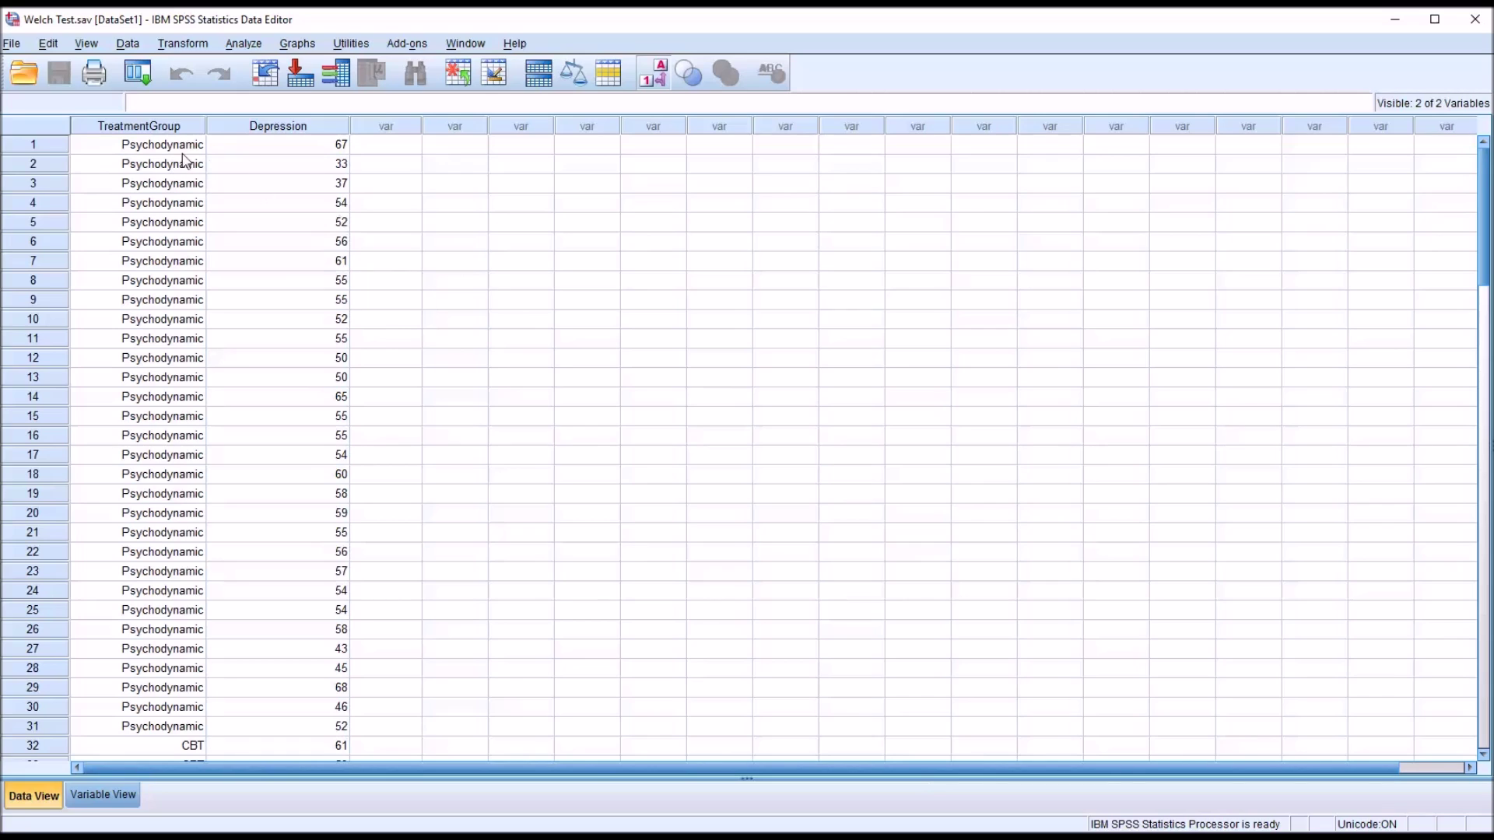
Step: Inspect the TreatmentGroup and Depression columns in the Data Editor
left_click(156, 127)
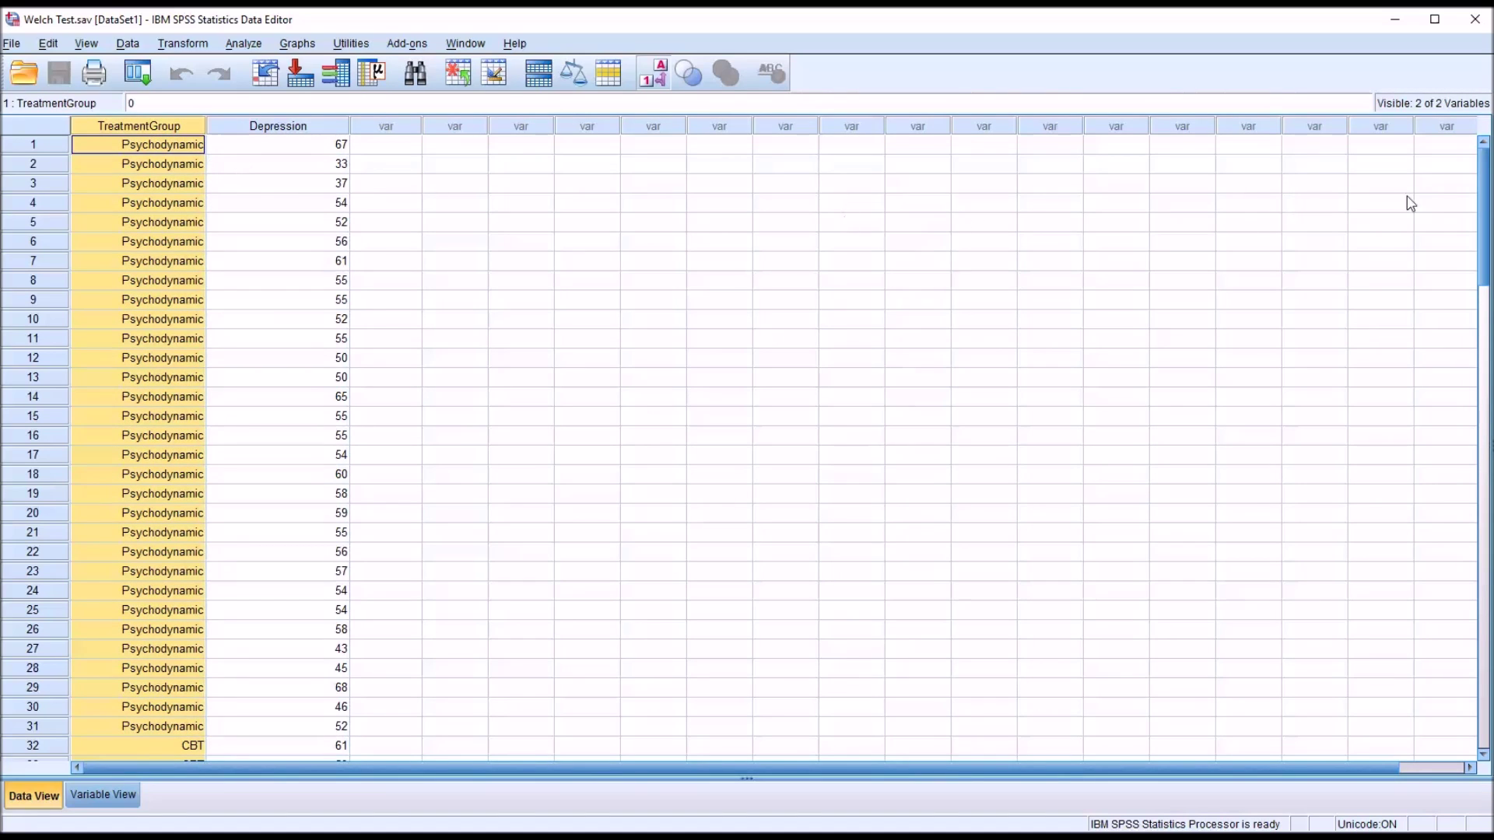
left_click_drag(1485, 200, 1454, 193)
left_click(272, 125)
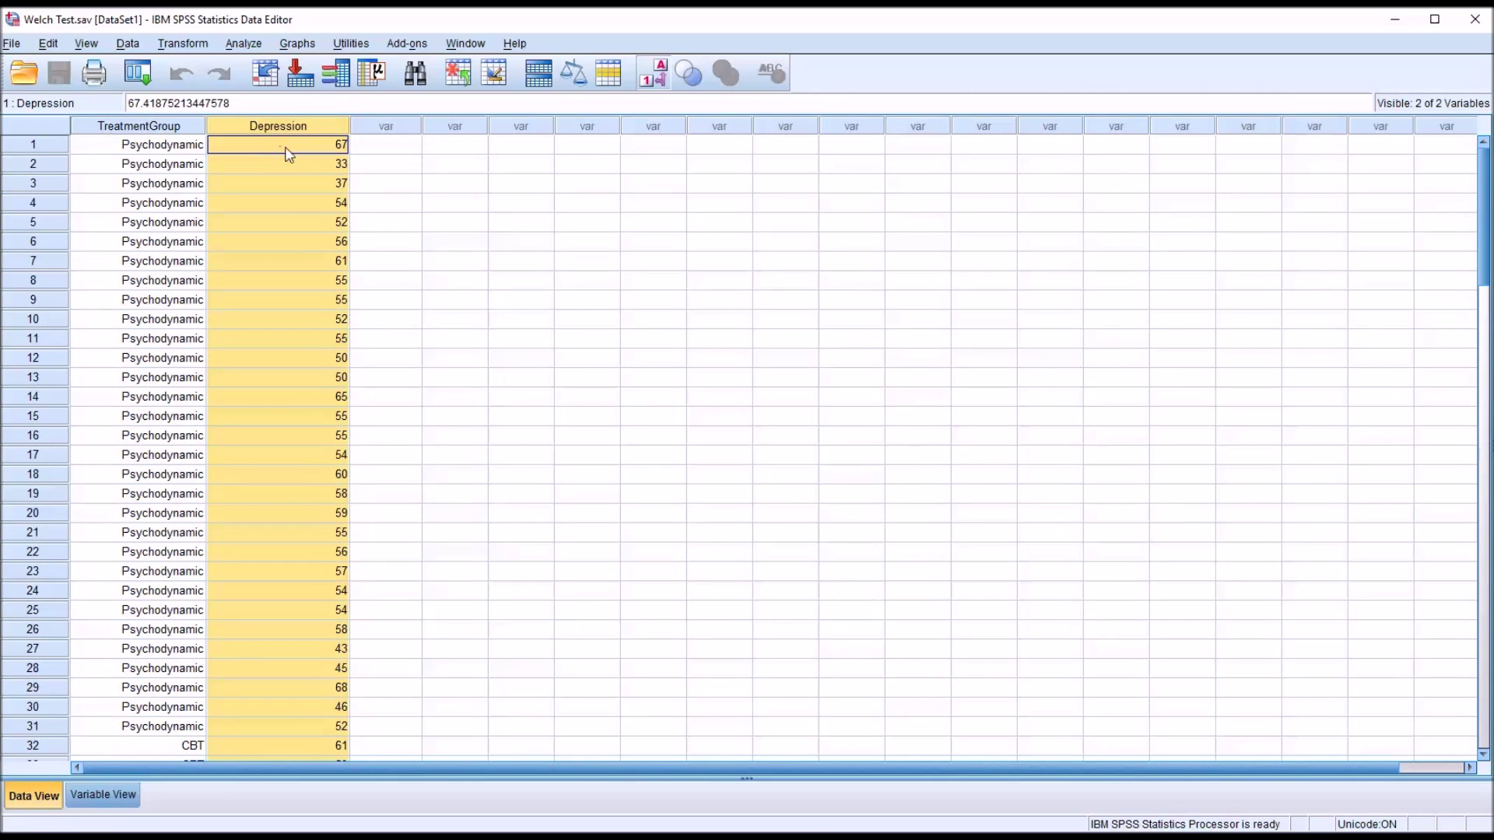
left_click(366, 149)
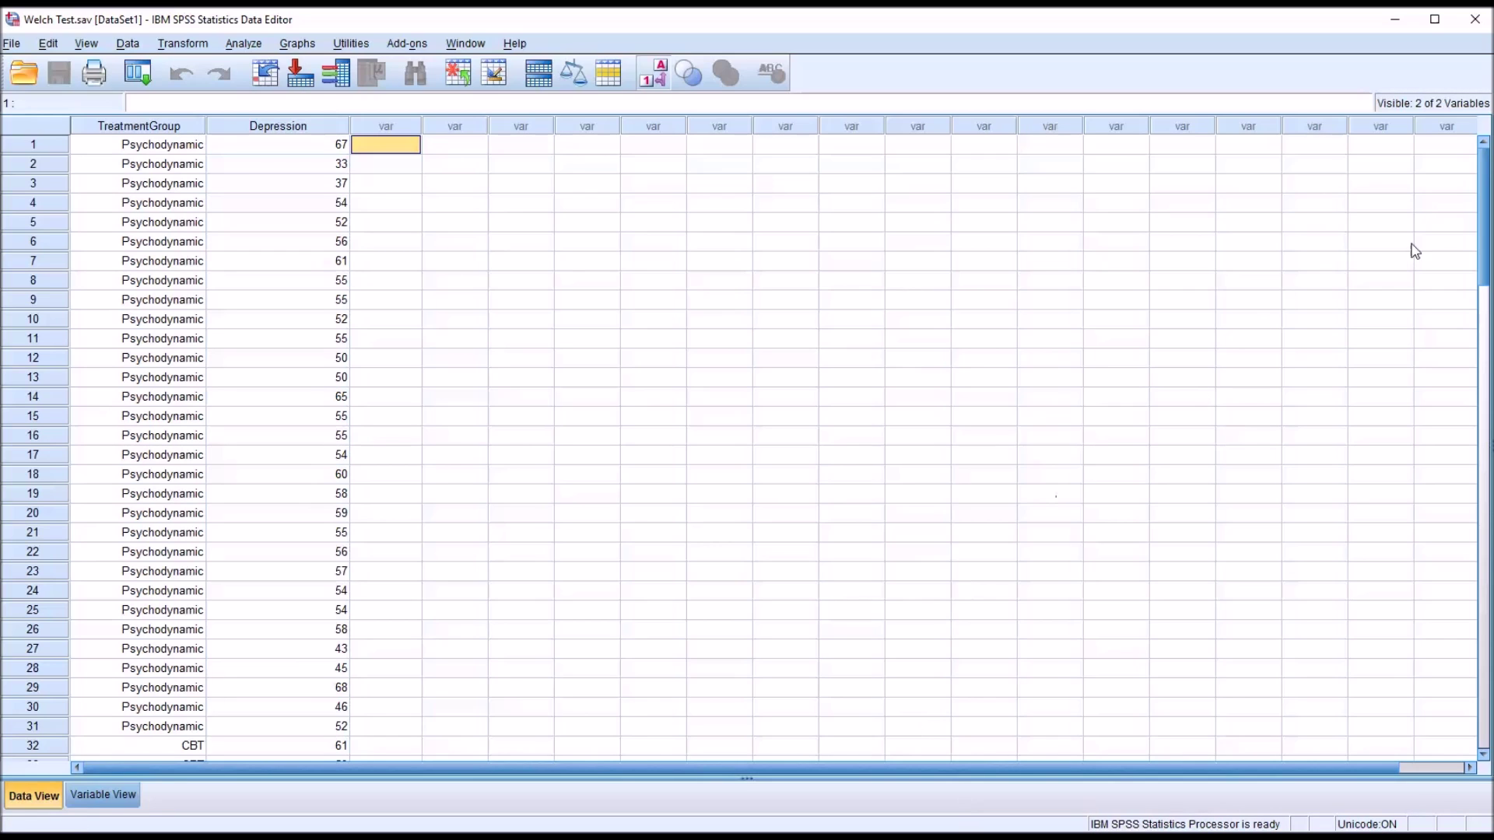
mouse_move(1481, 223)
left_mouse_down()
mouse_move(1466, 419)
mouse_move(1467, 224)
left_mouse_up()
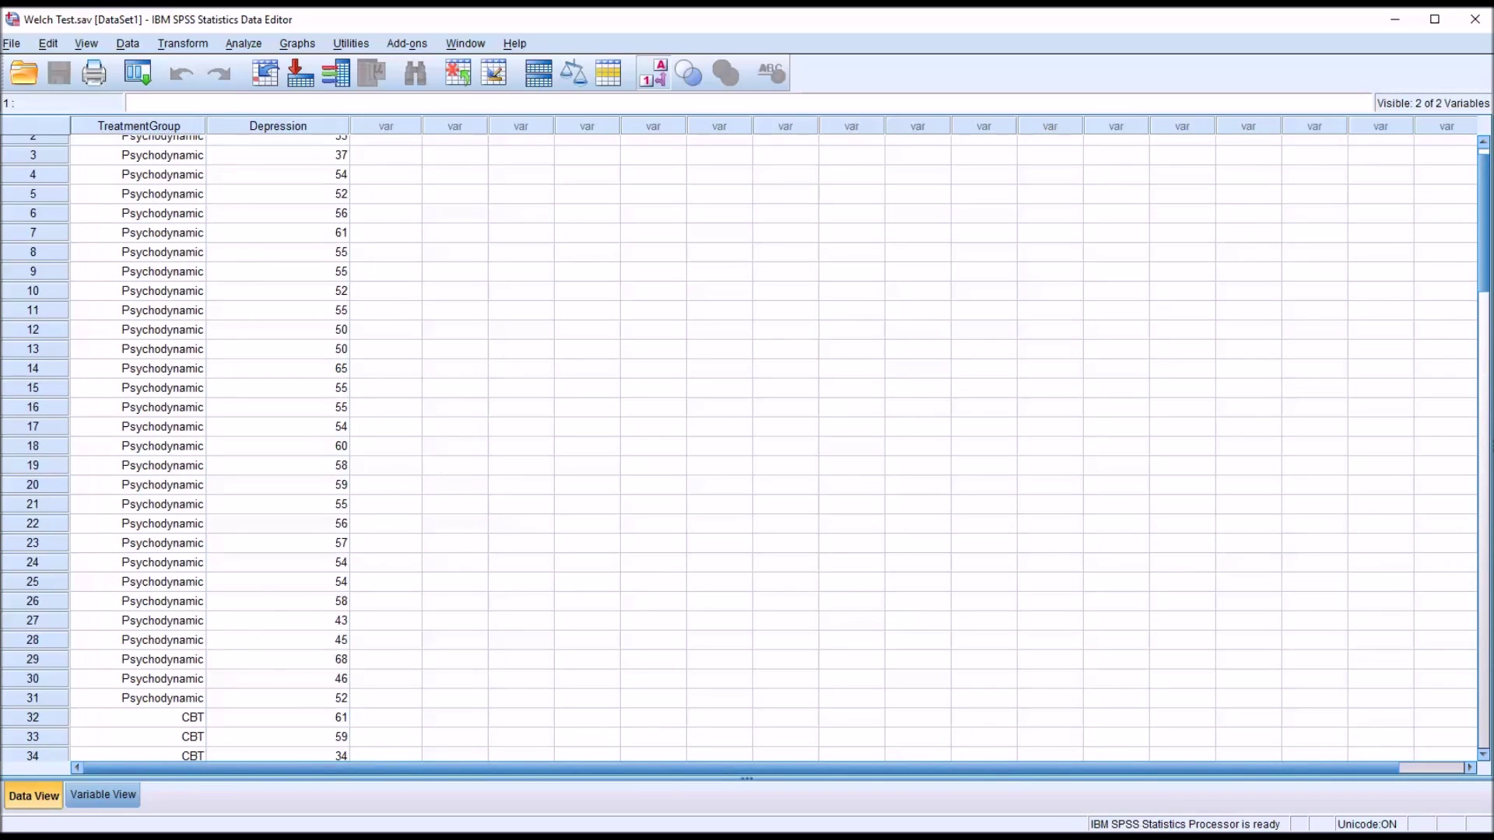
scroll(1484, 268, "up", 1)
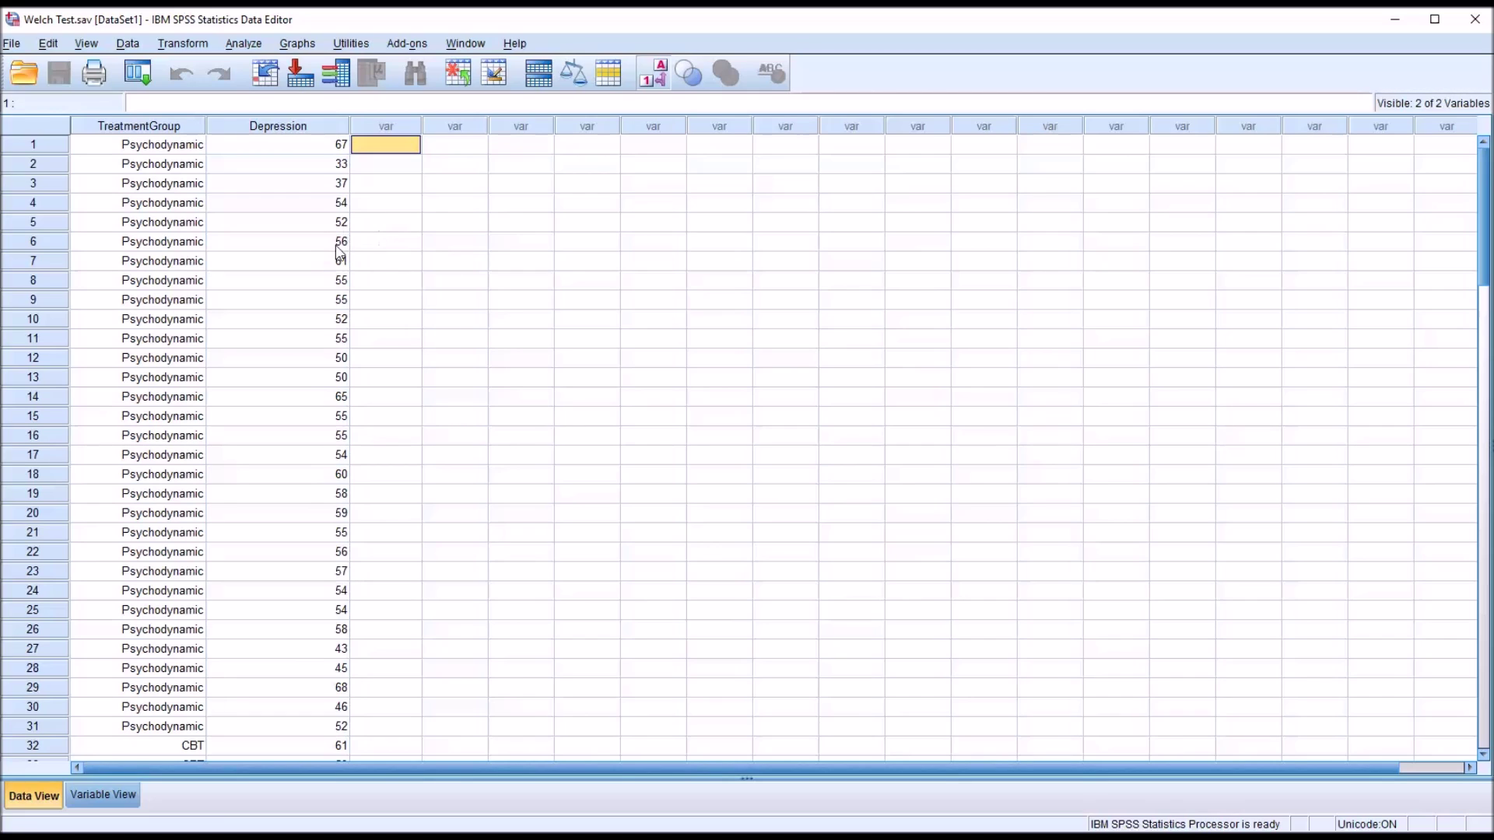
left_click(283, 131)
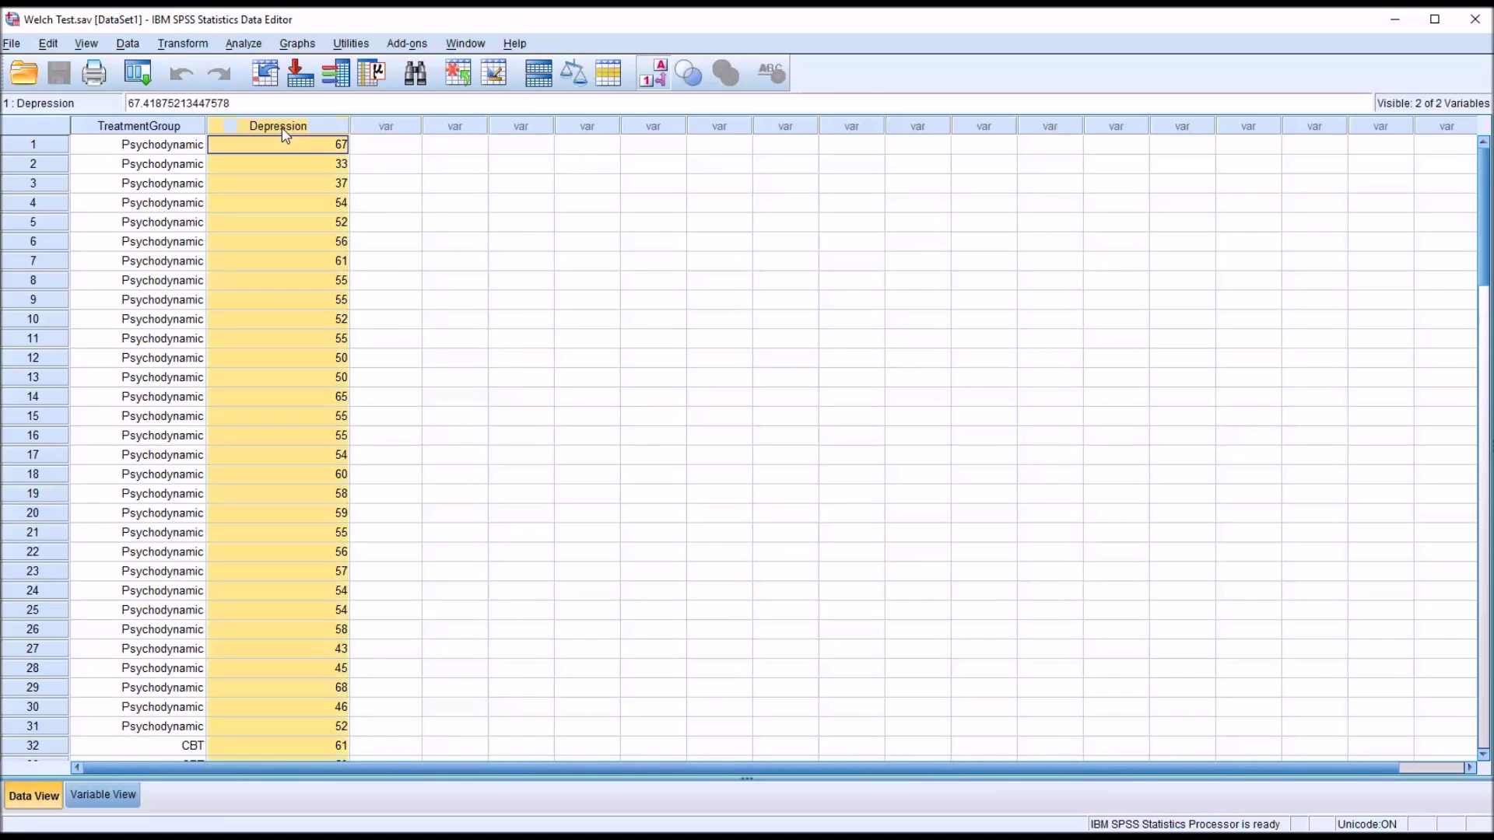
left_click(360, 147)
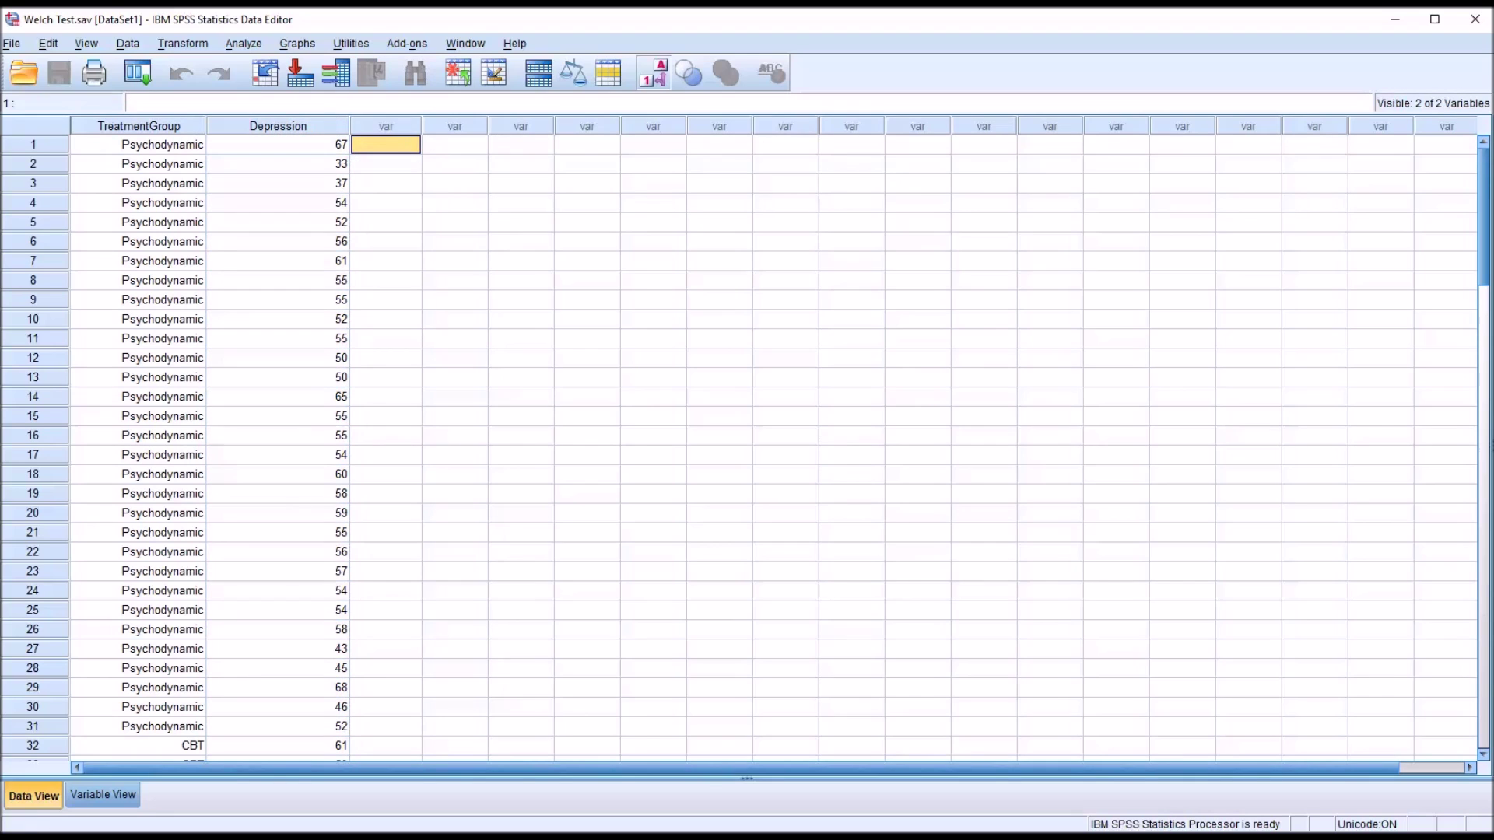
Step: Set up Explore with Depression as dependent and TreatmentGroup as factor, leaving Statistics and Options unchanged
left_click(243, 45)
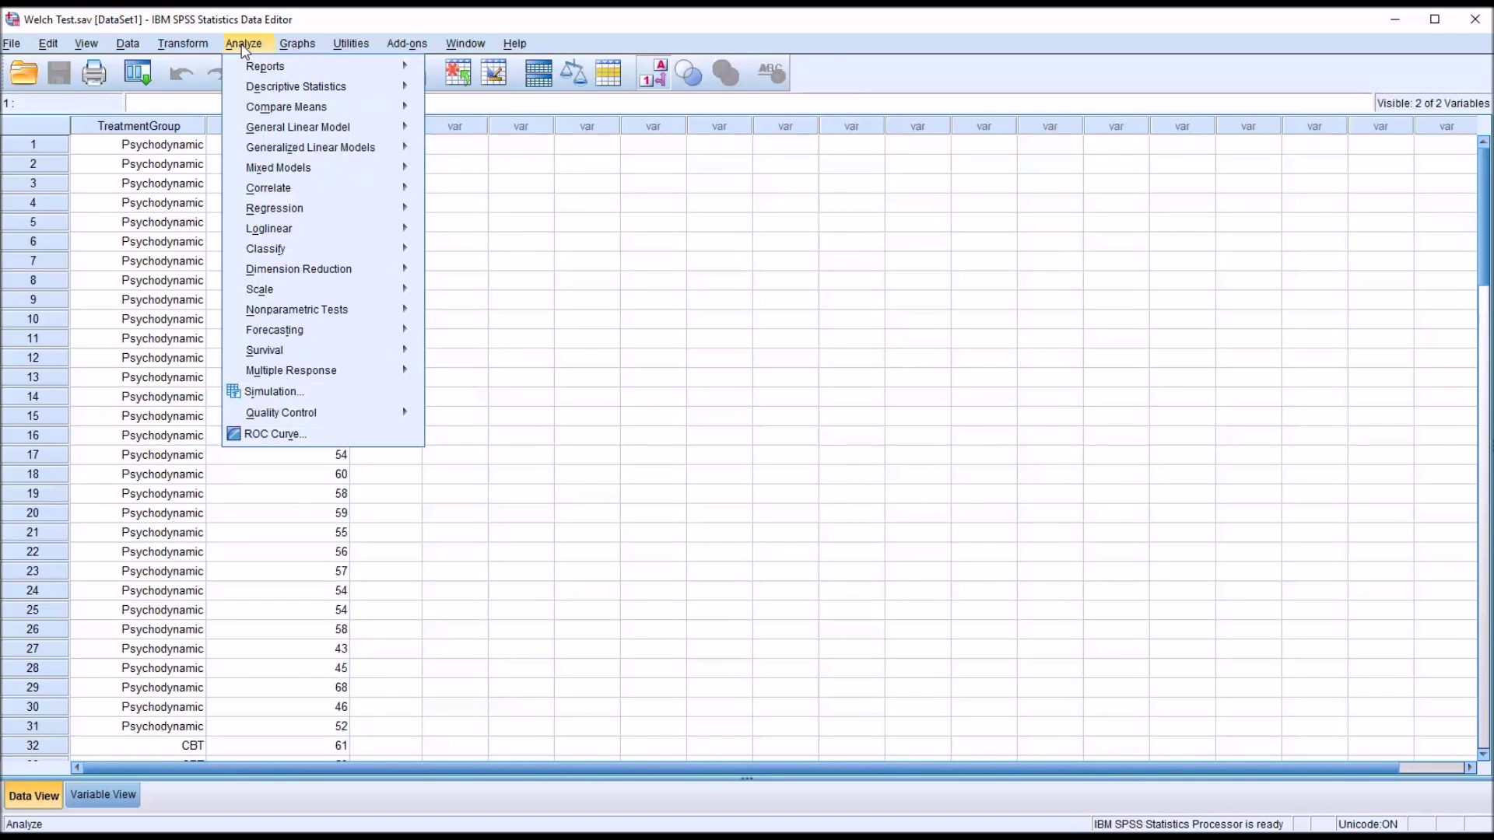
mouse_move(259, 87)
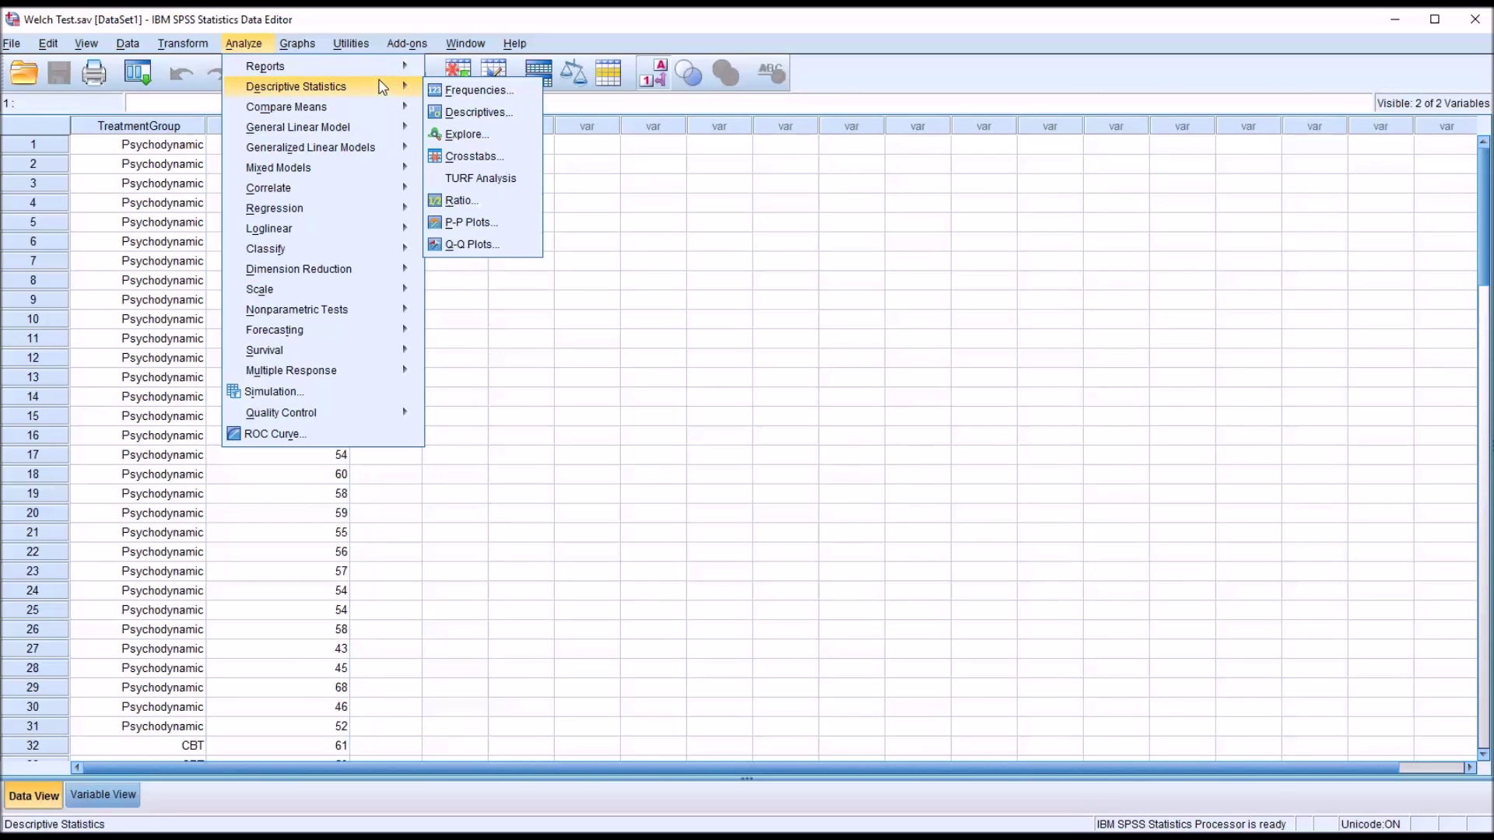
left_click(463, 136)
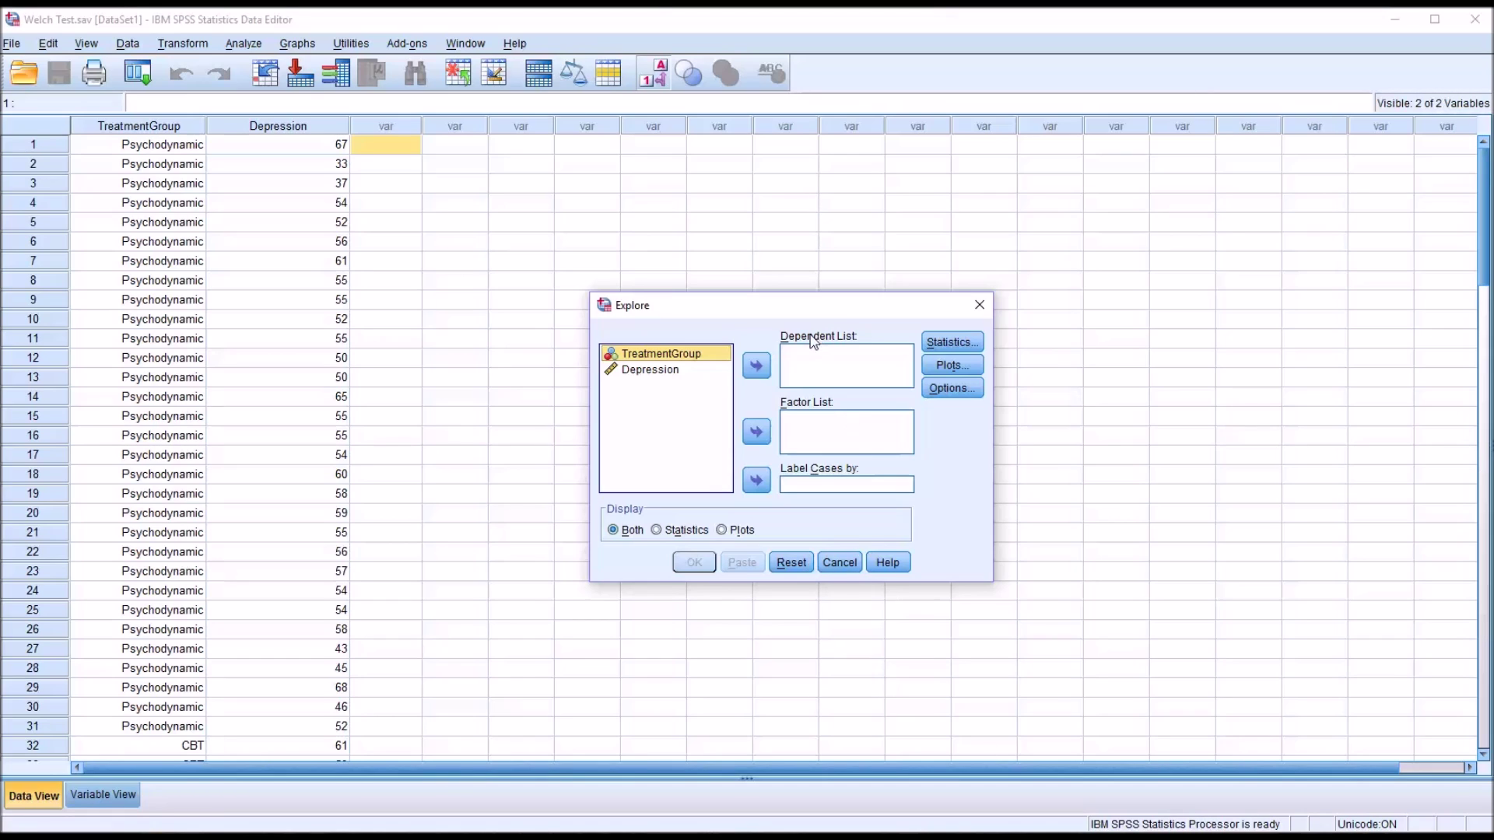
left_click_drag(652, 372, 813, 364)
left_click_drag(652, 362, 804, 438)
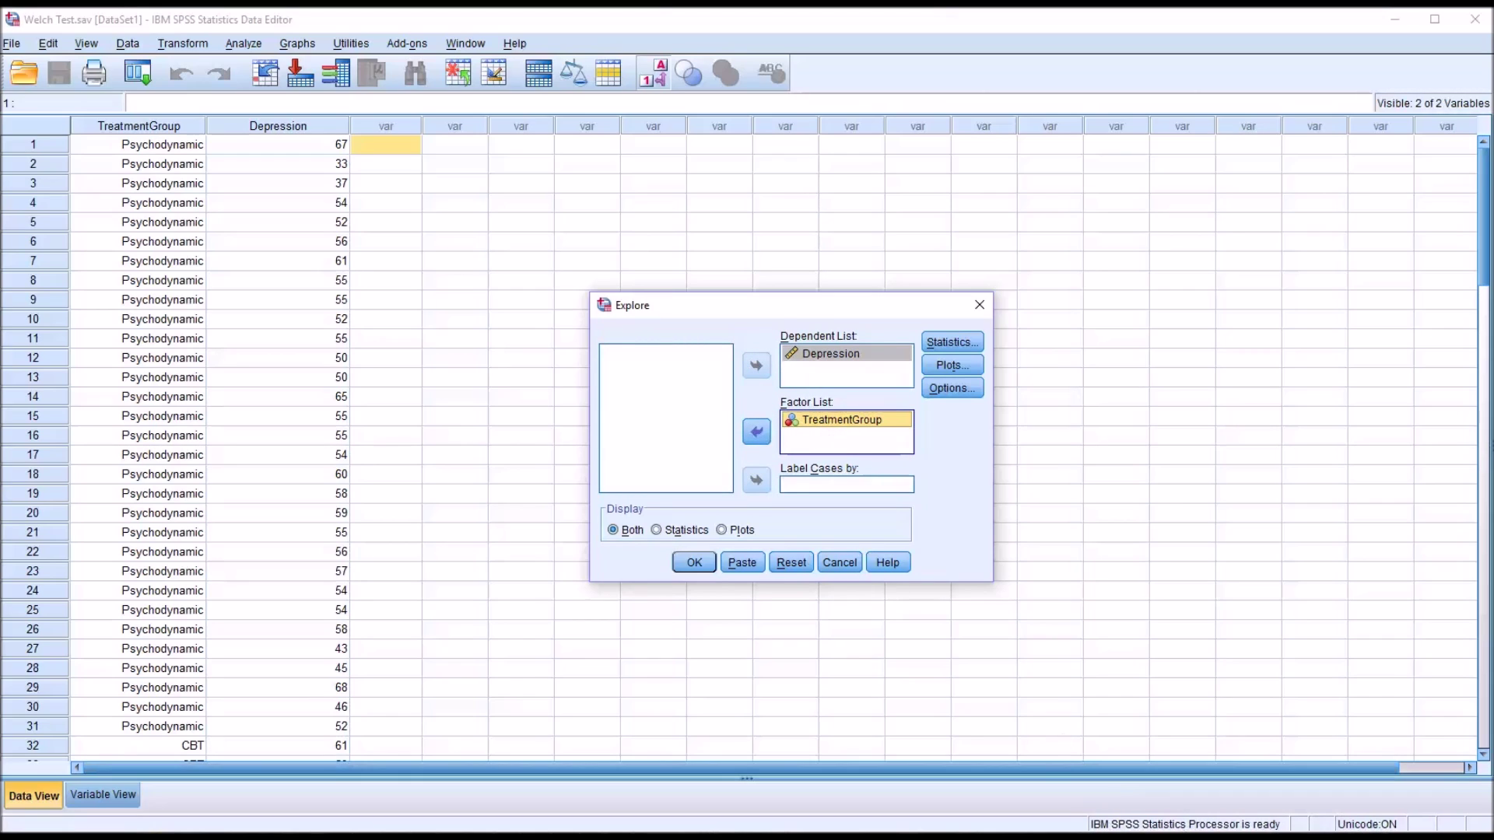
left_click(952, 387)
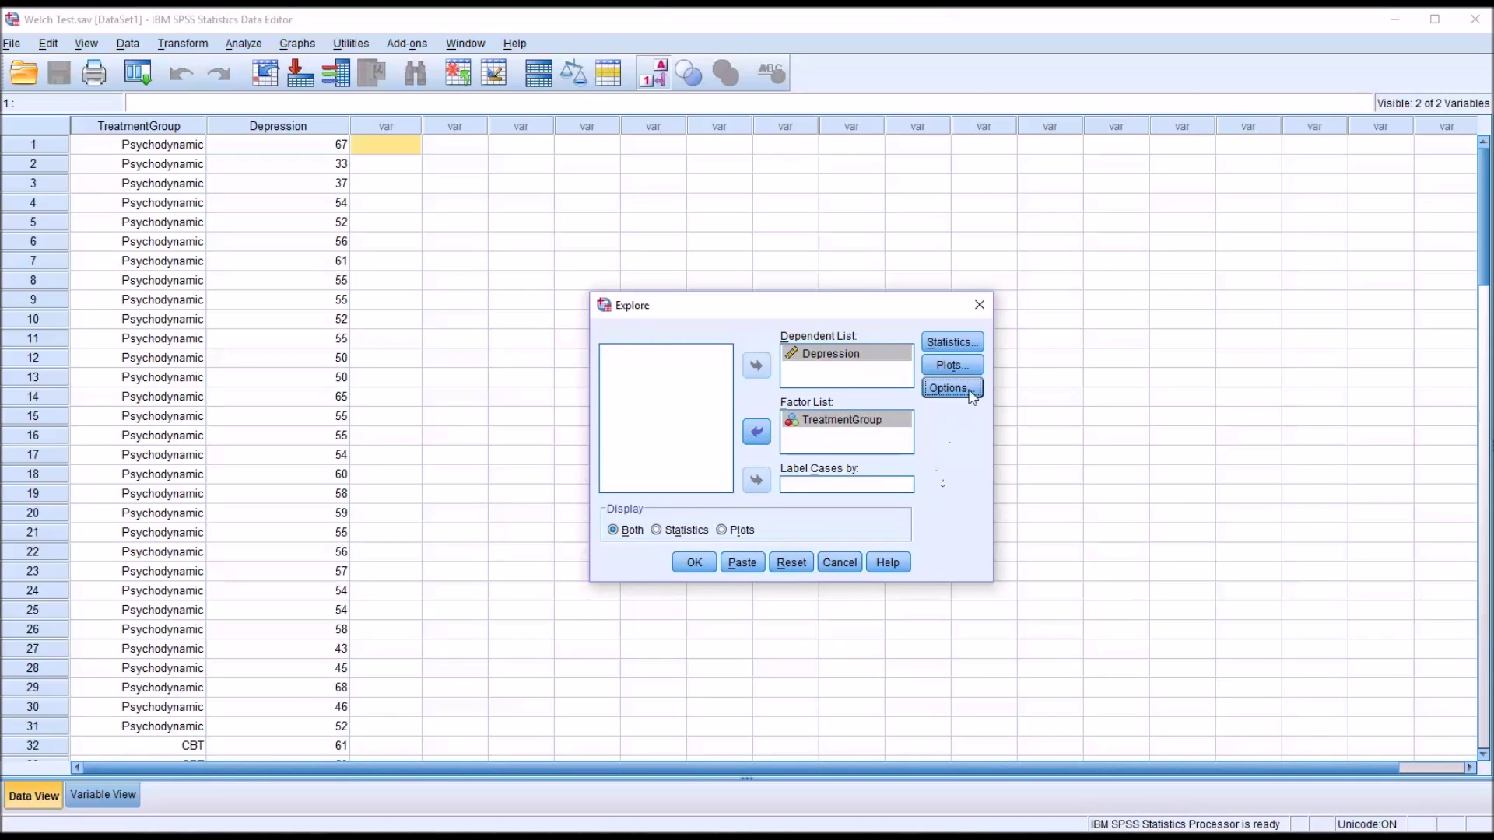
left_click(962, 344)
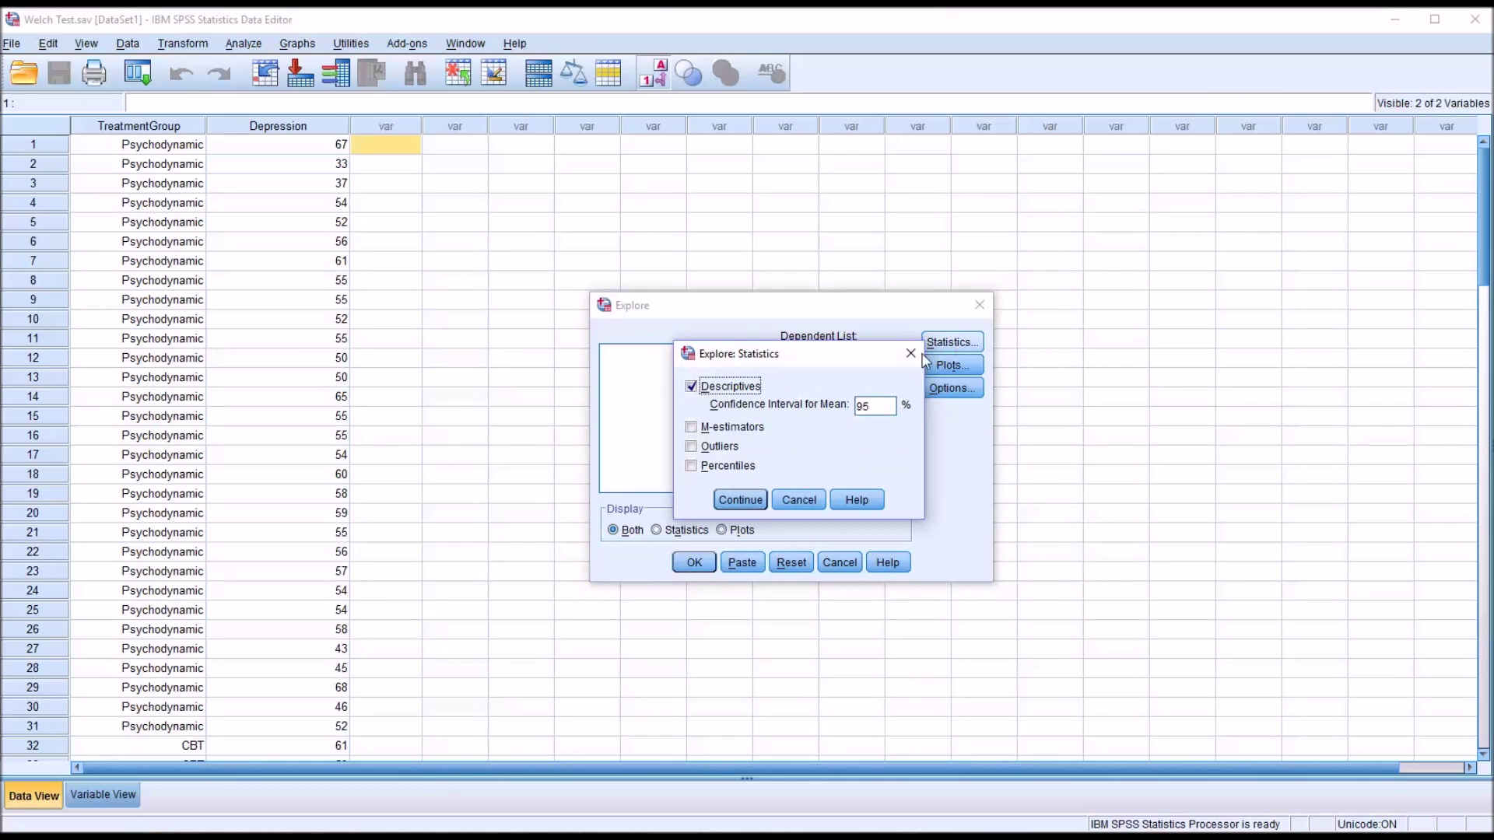
key("Return")
left_click(936, 391)
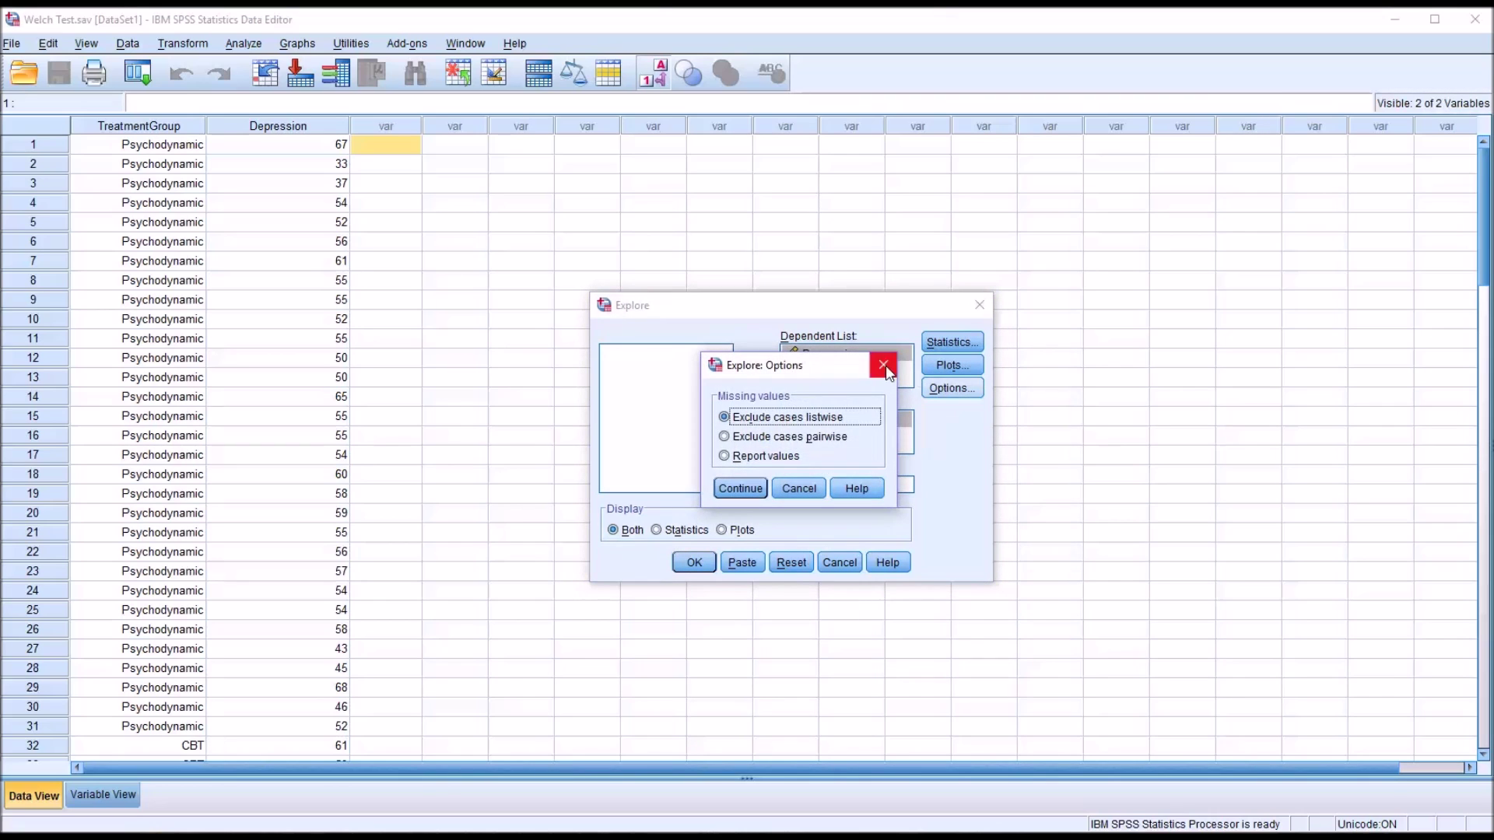
left_click(884, 365)
Step: Request histograms and normality plots with tests instead of stem-and-leaf, then run Explore
left_click(950, 366)
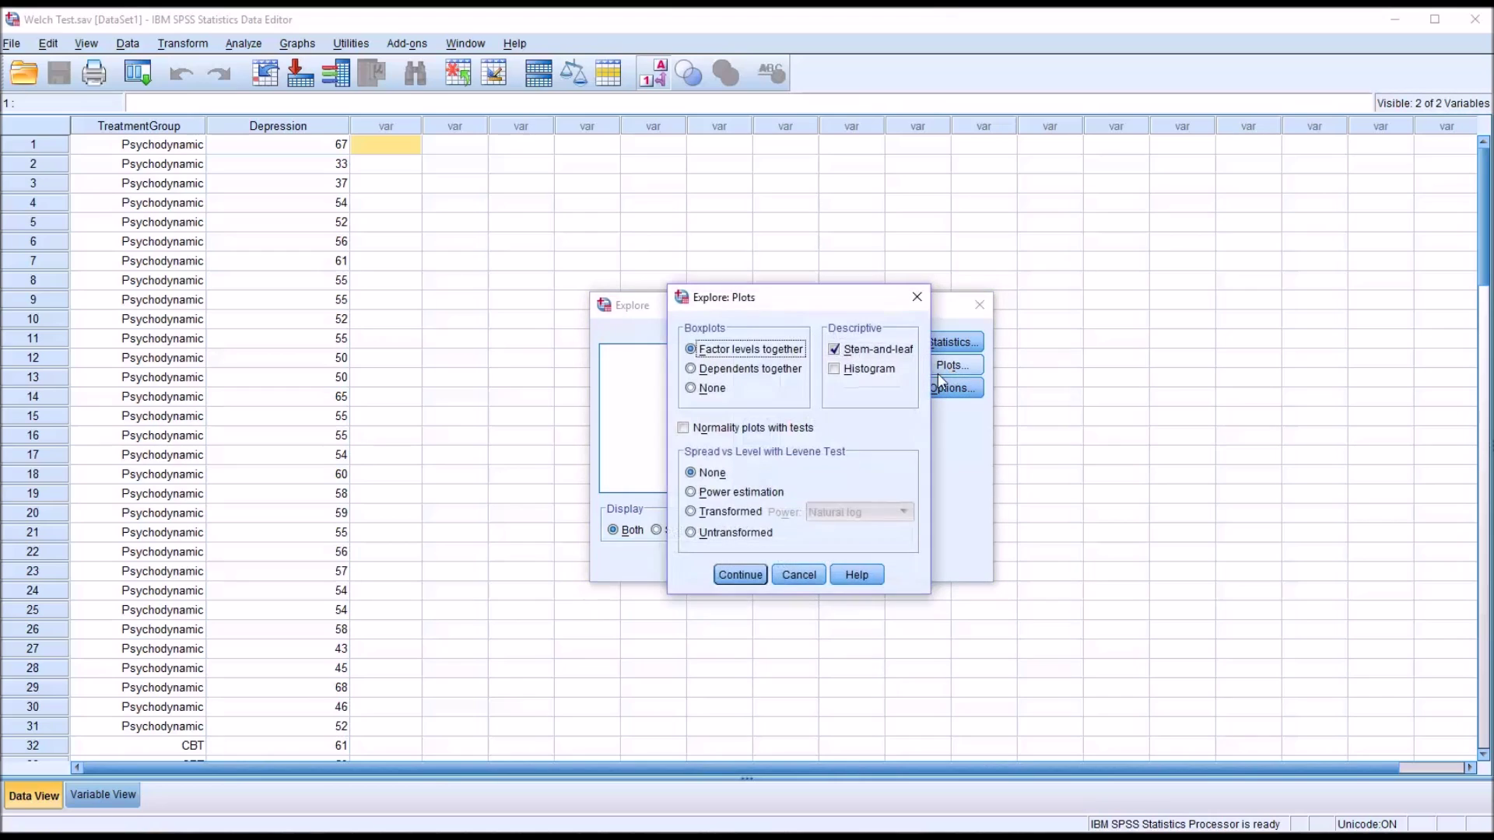
left_click(834, 349)
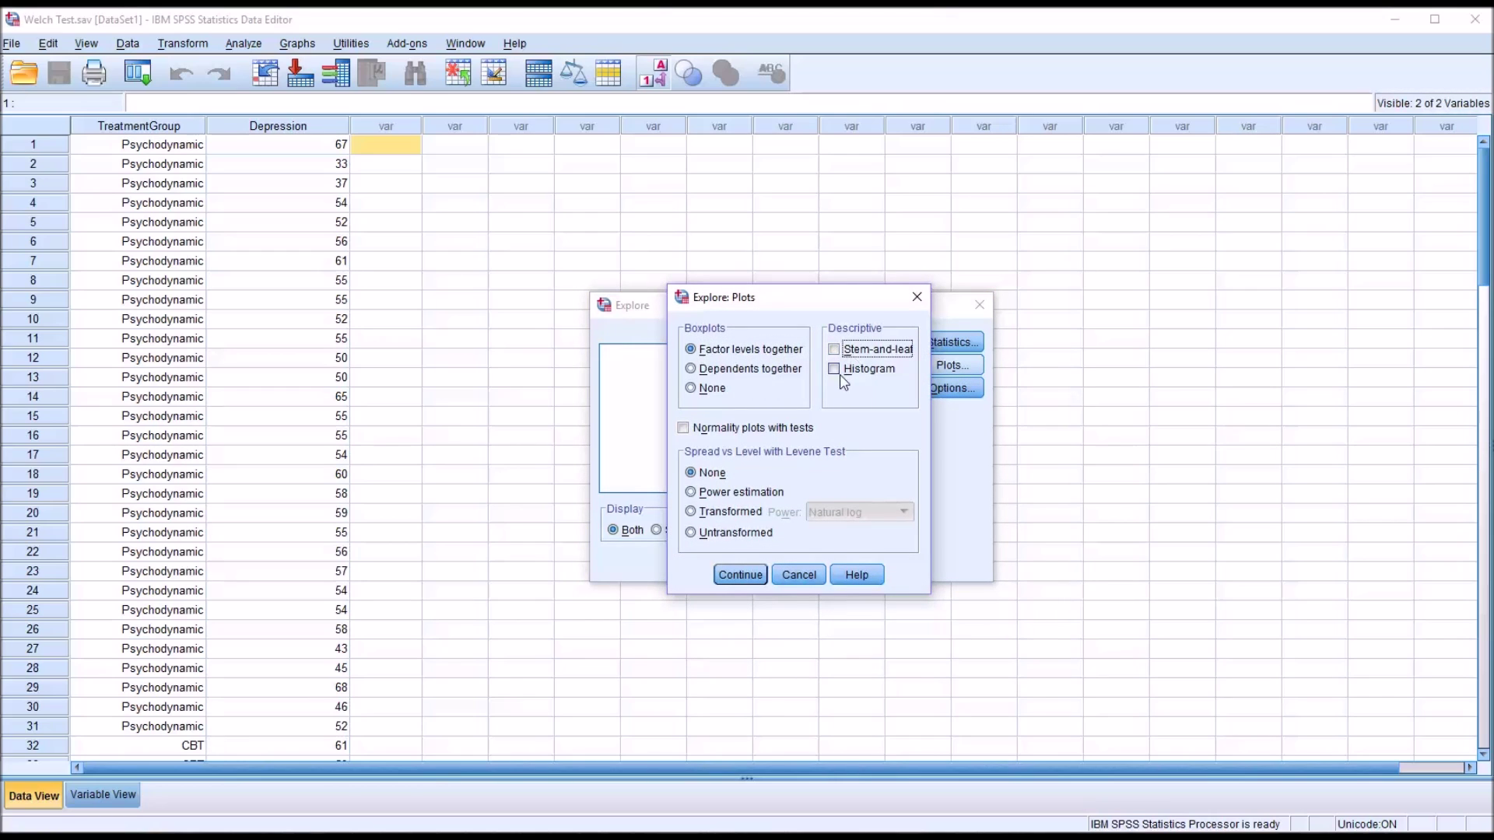
left_click(836, 371)
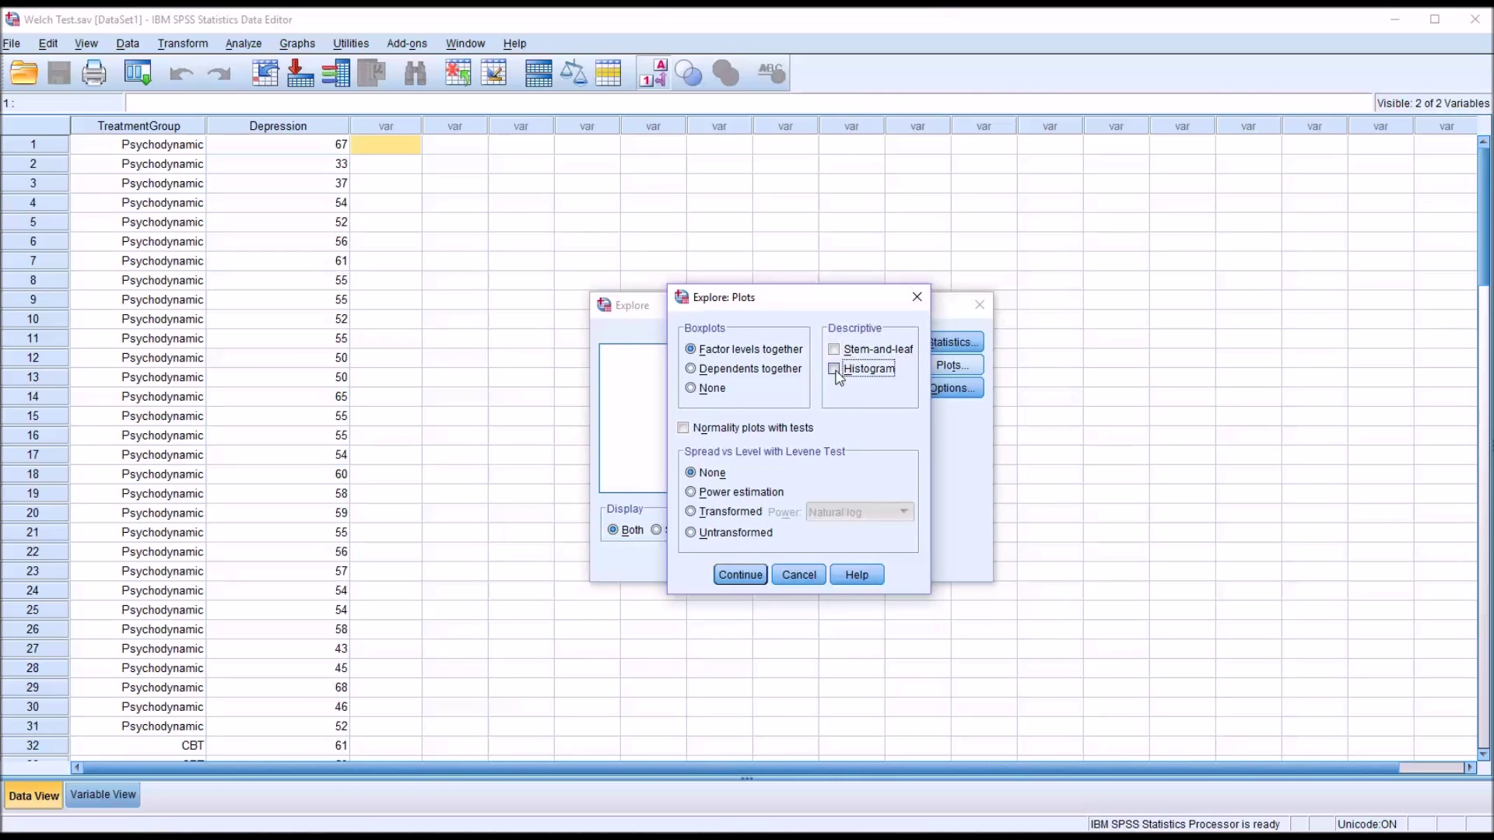
left_click(683, 429)
left_click(740, 576)
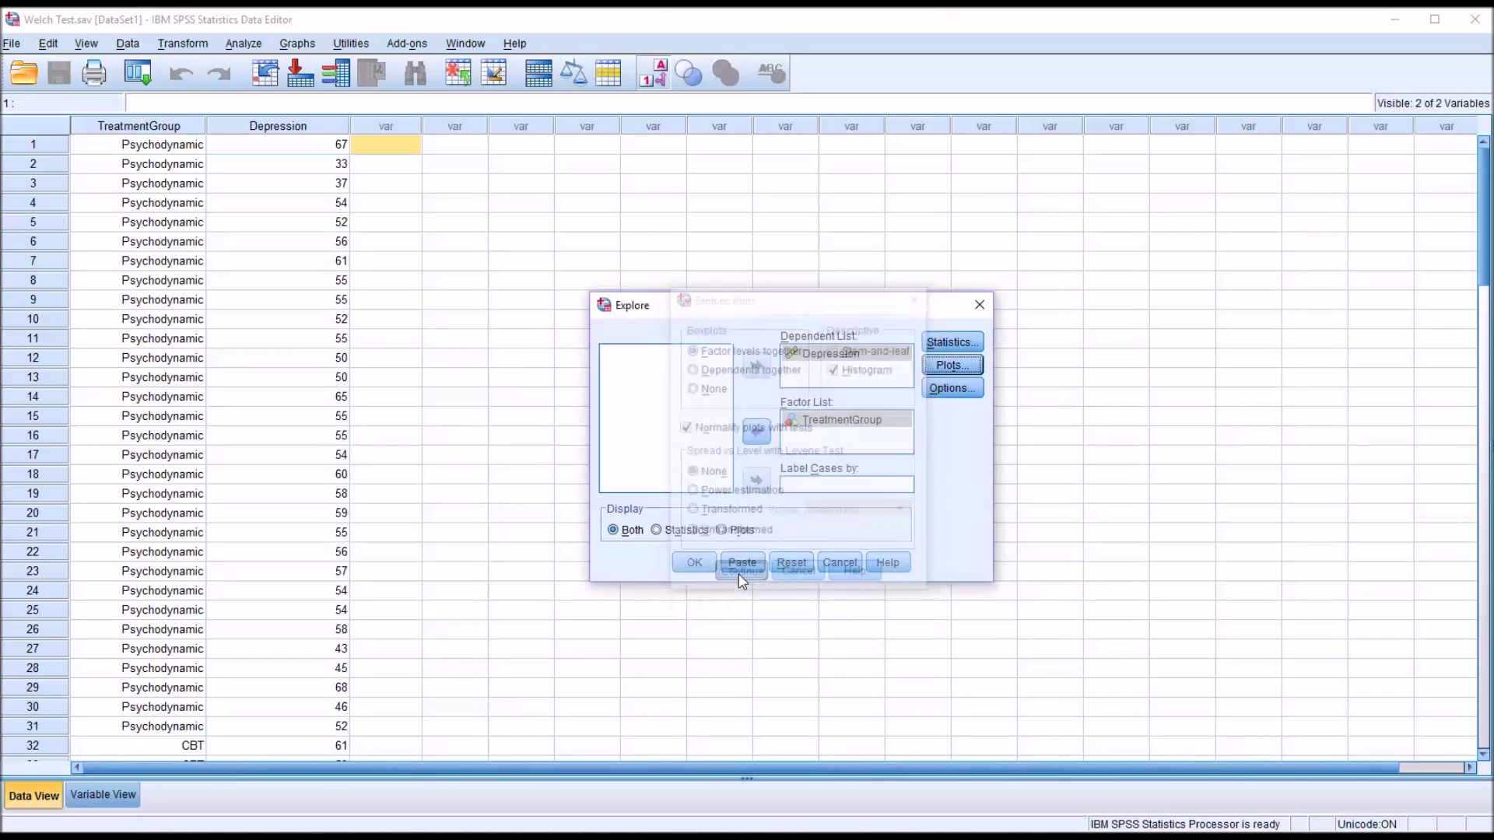
left_click(693, 565)
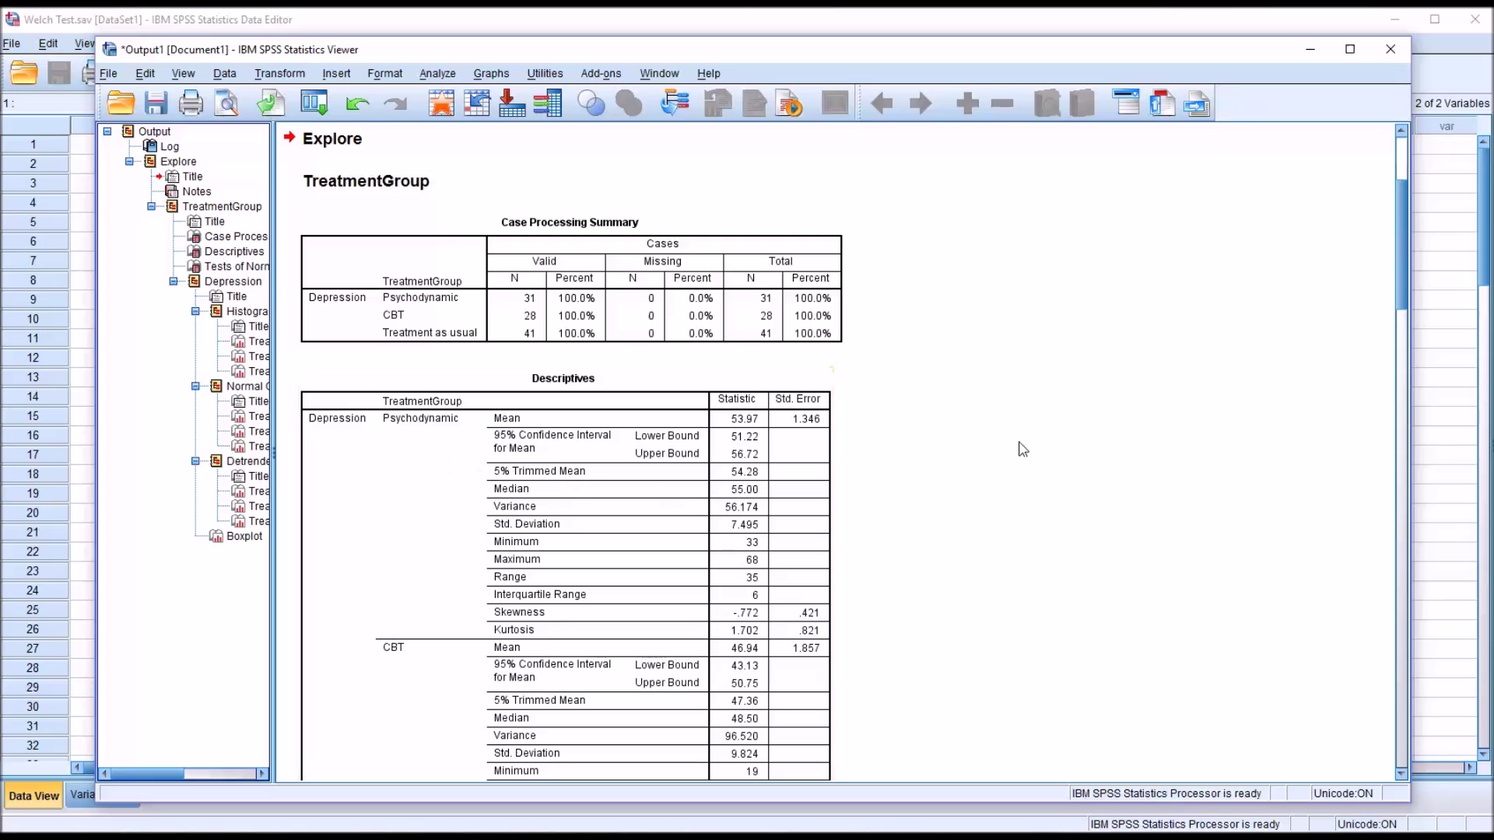
Step: Scroll to Tests of Normality: Shapiro-Wilk Sig. .027 Psychodynamic, .381 CBT, .587 Treatment as usual
left_click_drag(1400, 289, 1400, 322)
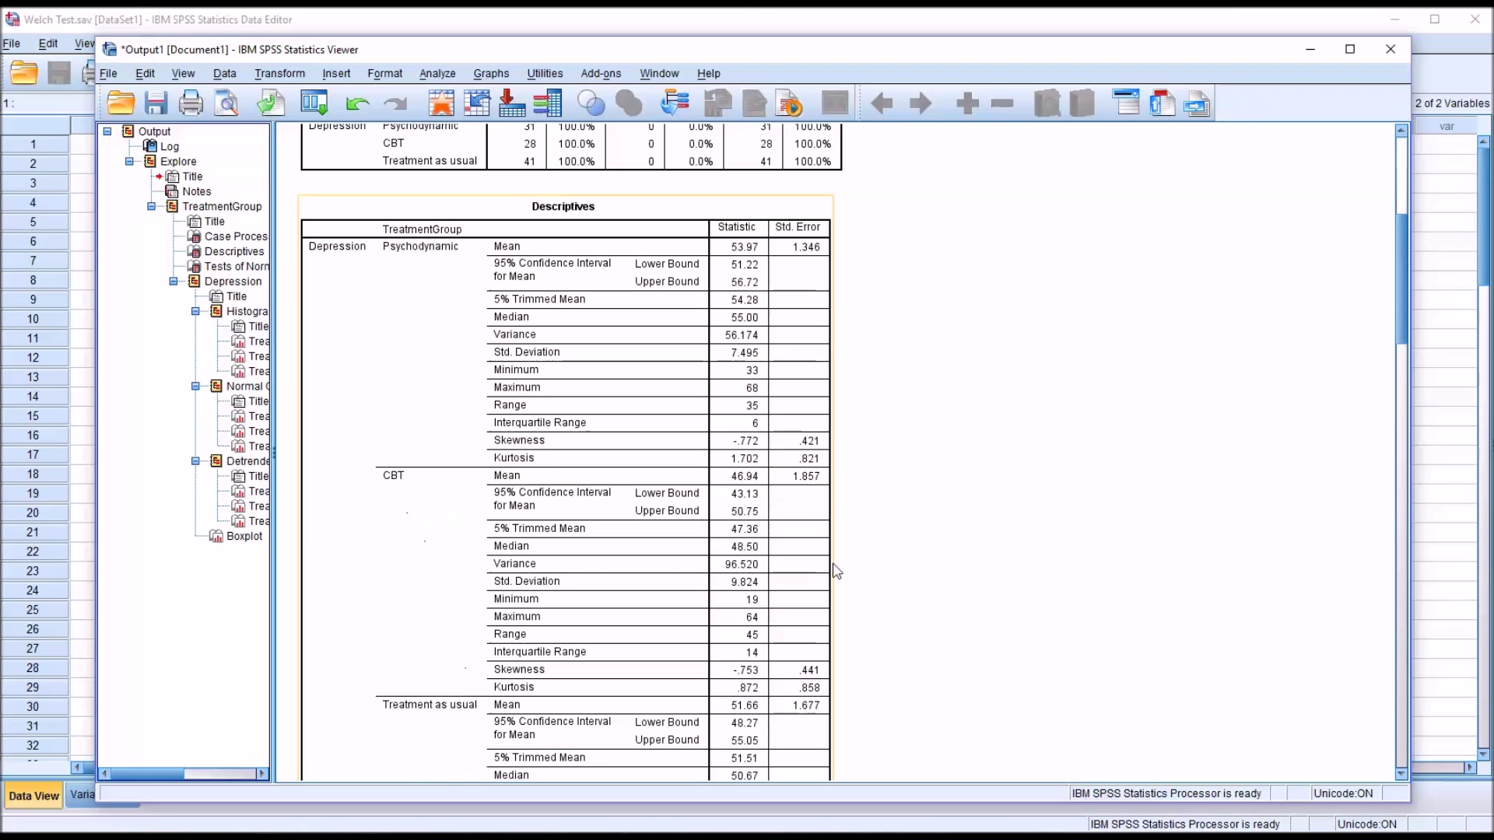
left_click_drag(1400, 298, 1394, 389)
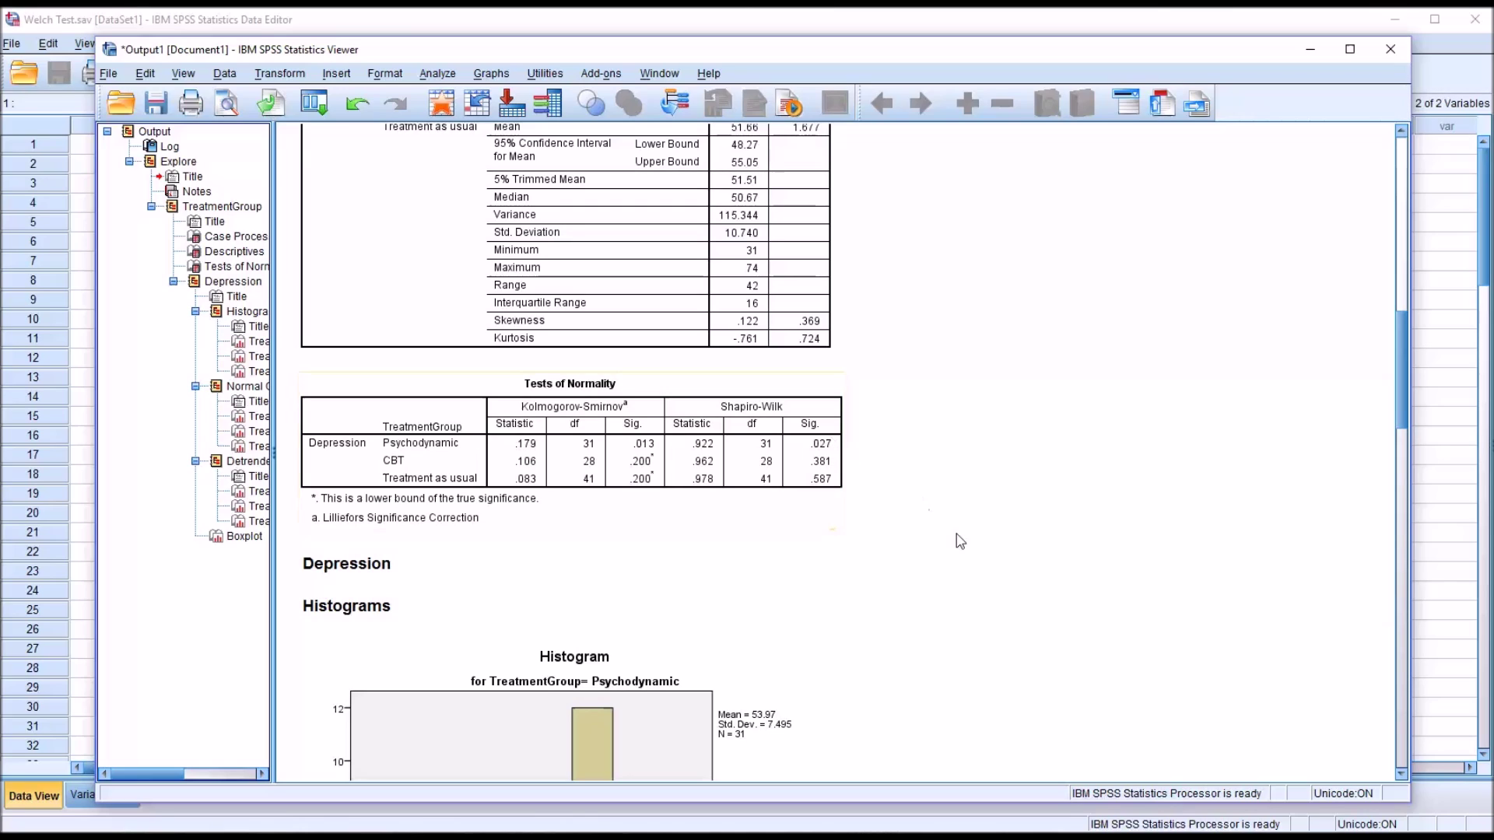
left_click_drag(1401, 386, 1401, 452)
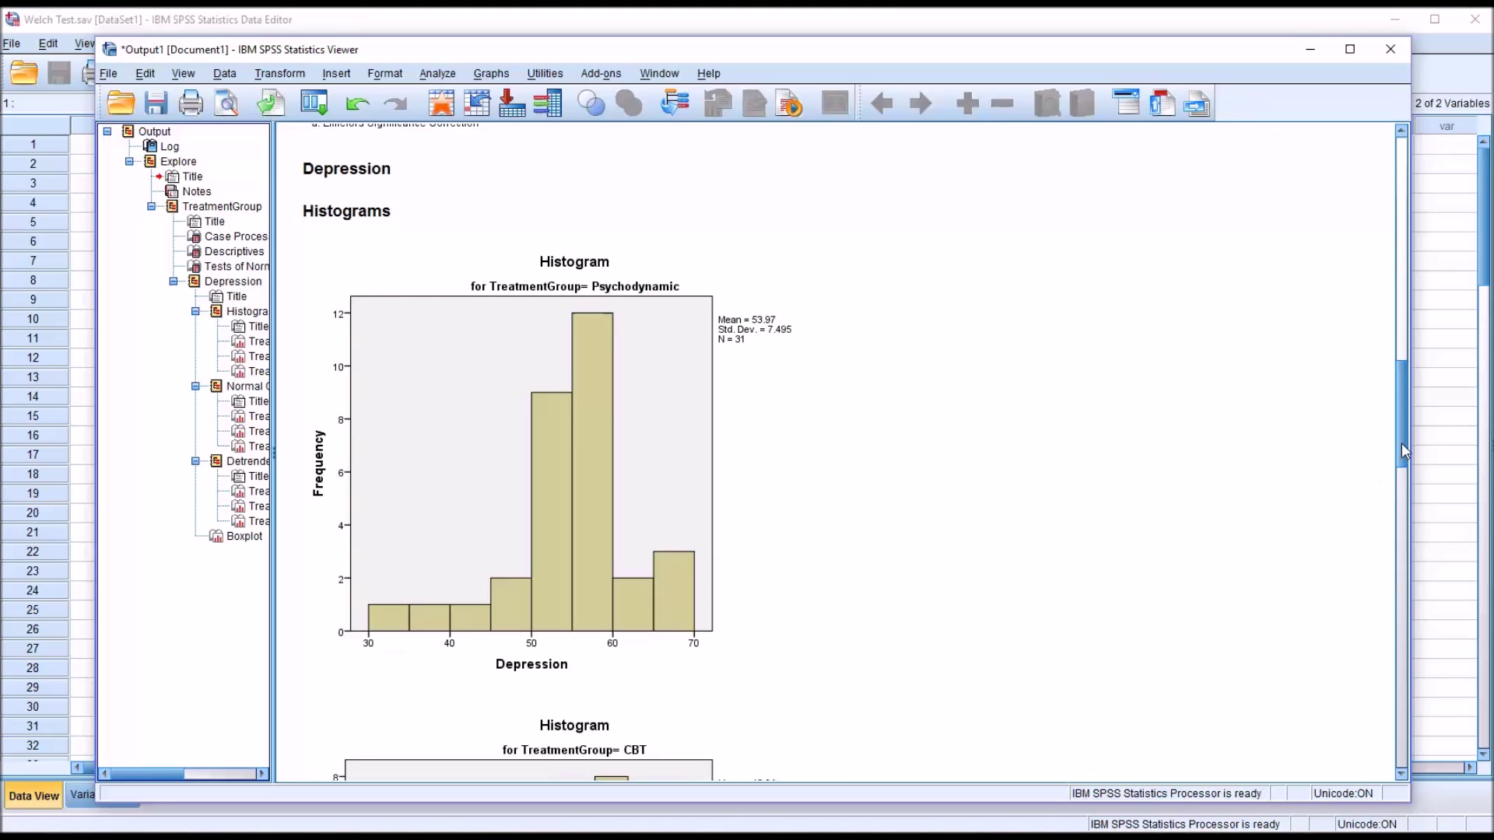
left_click_drag(1404, 452, 1390, 504)
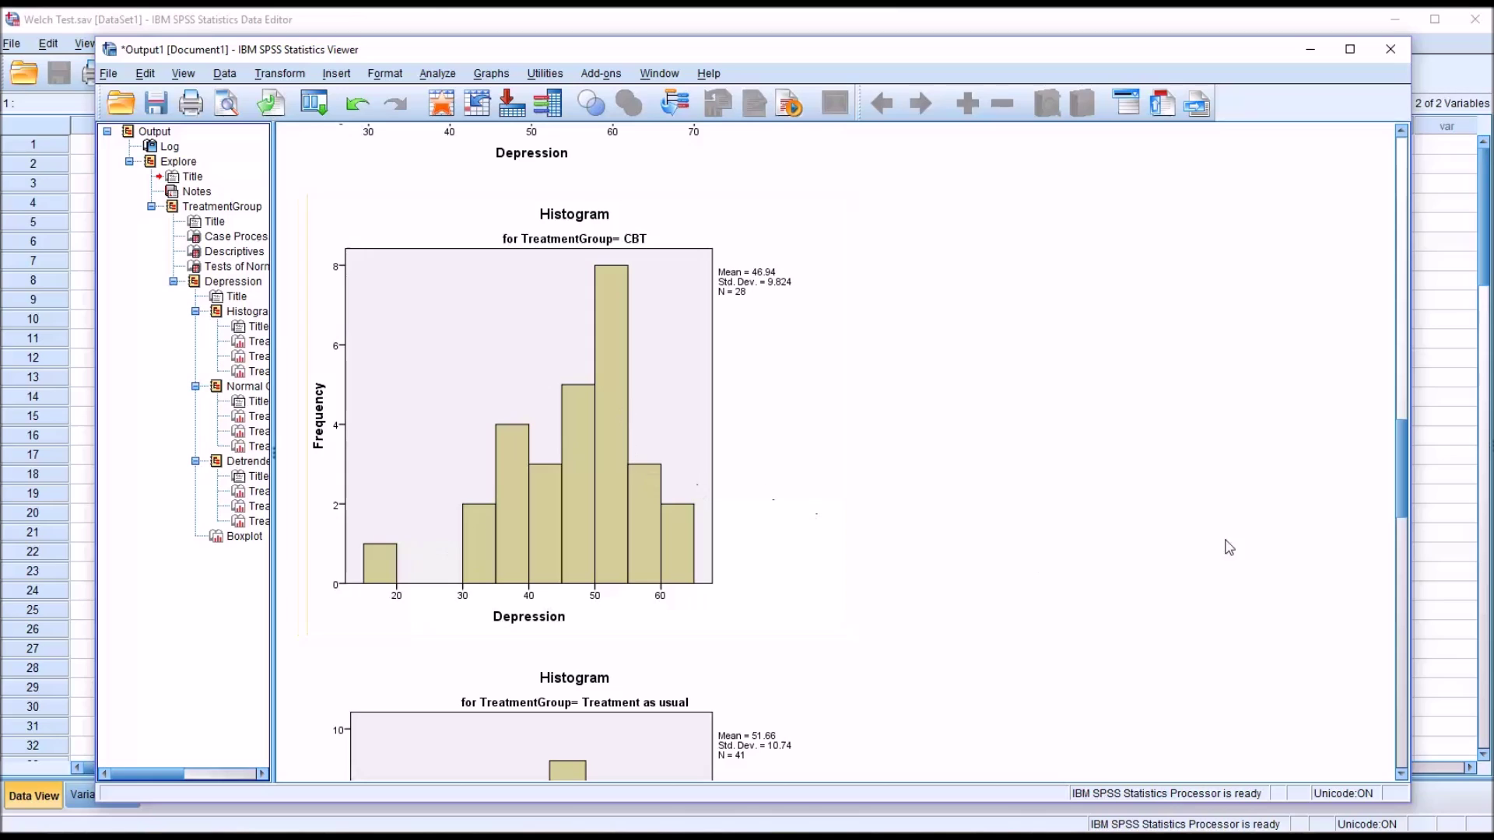
left_click_drag(1401, 478, 1409, 535)
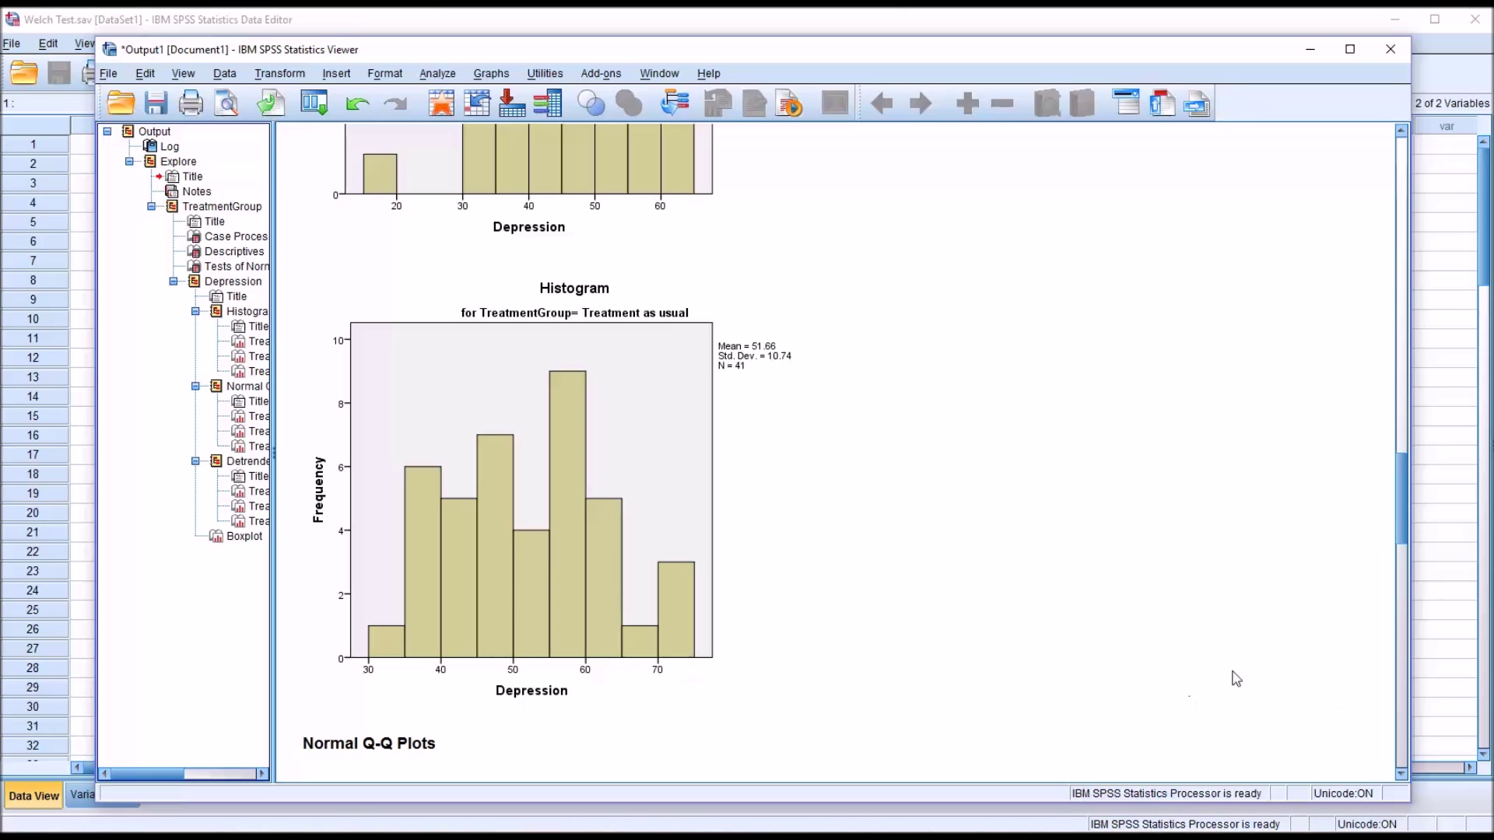
left_click_drag(1405, 513, 1405, 561)
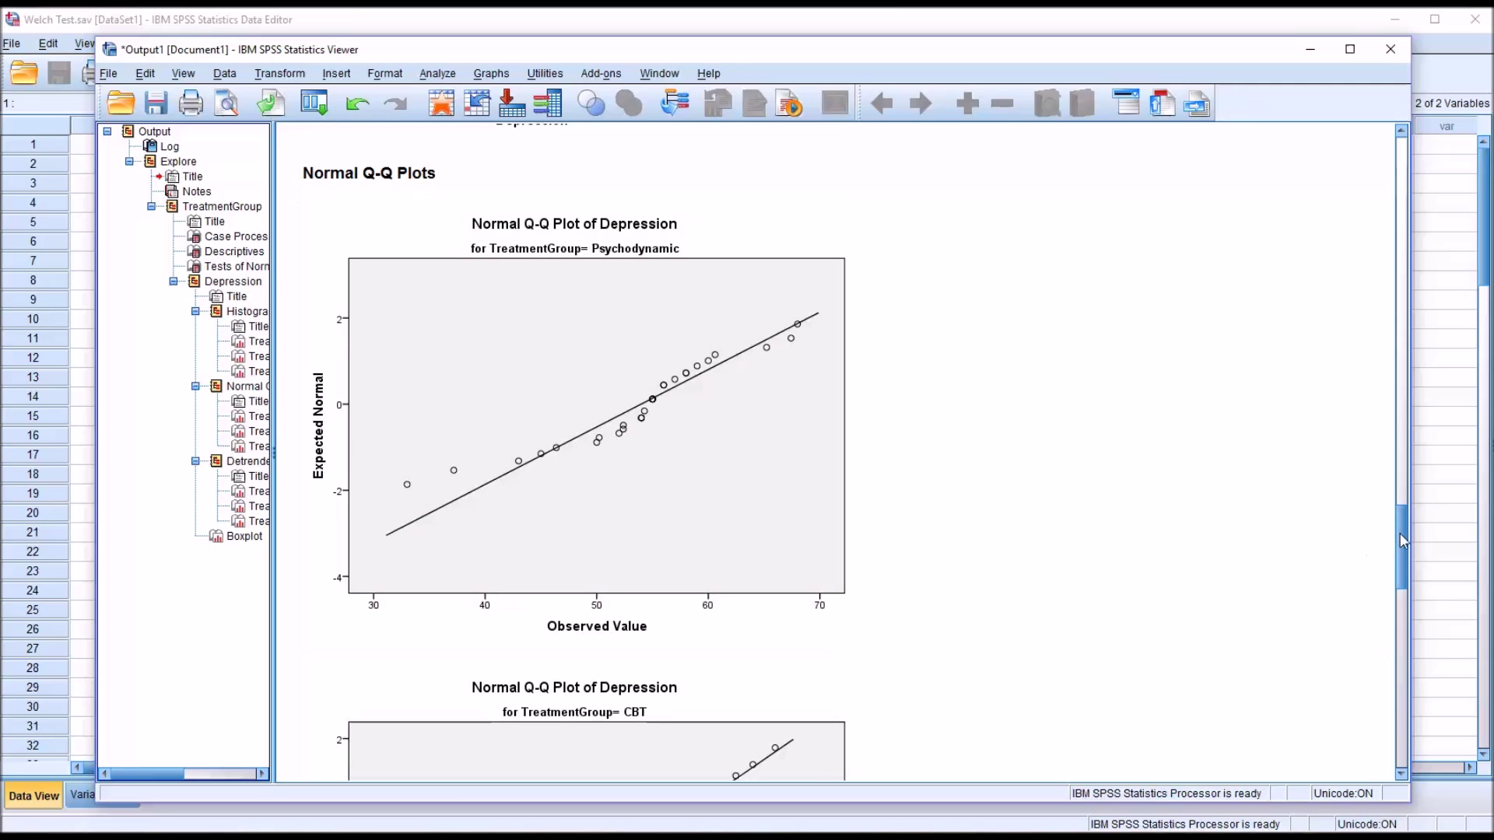
left_click_drag(1399, 536, 1403, 580)
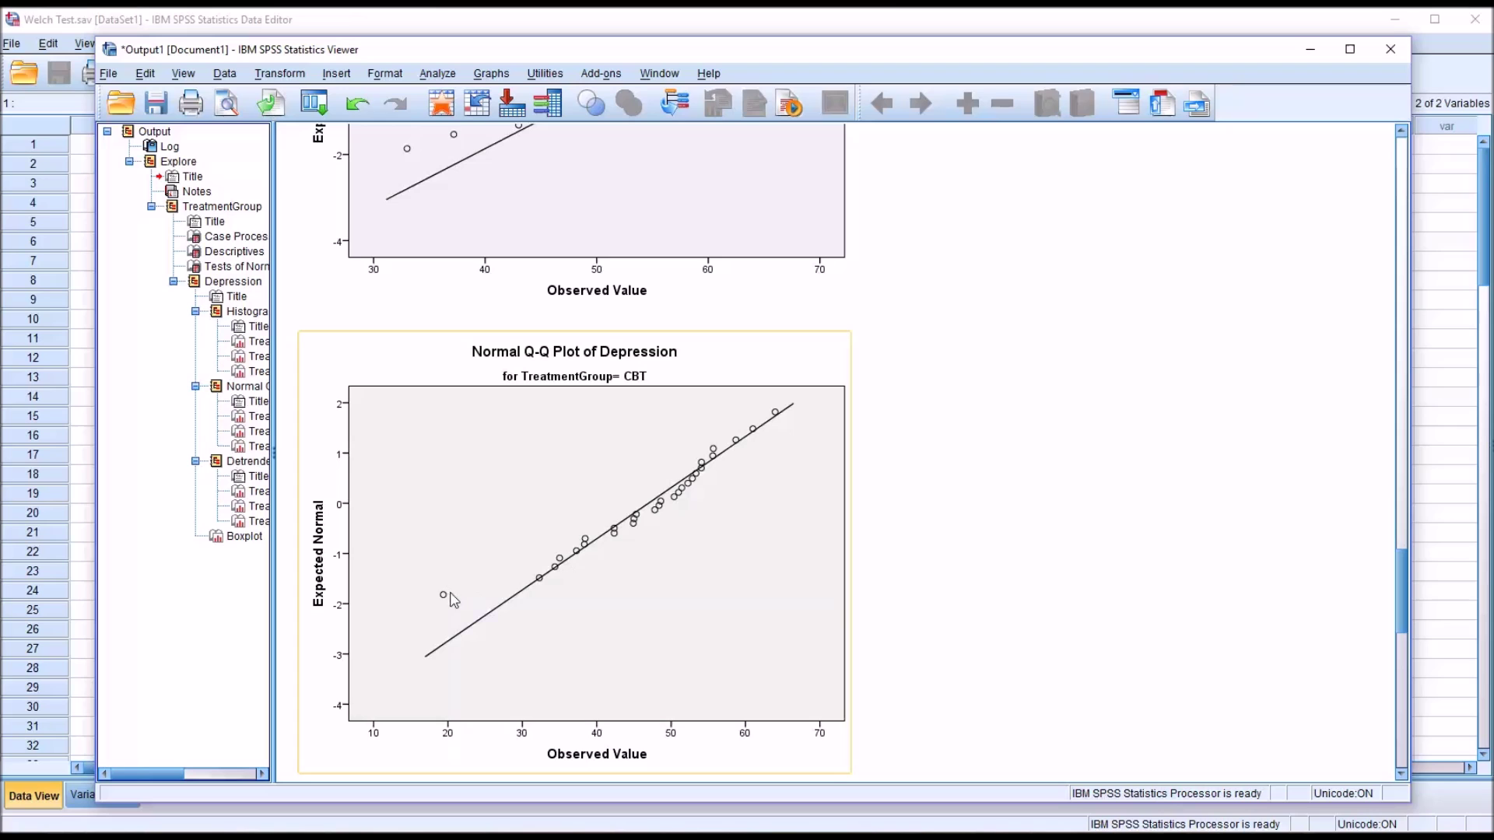
mouse_move(1403, 578)
left_mouse_down()
mouse_move(1404, 614)
mouse_move(1402, 594)
left_mouse_up()
left_click(803, 414)
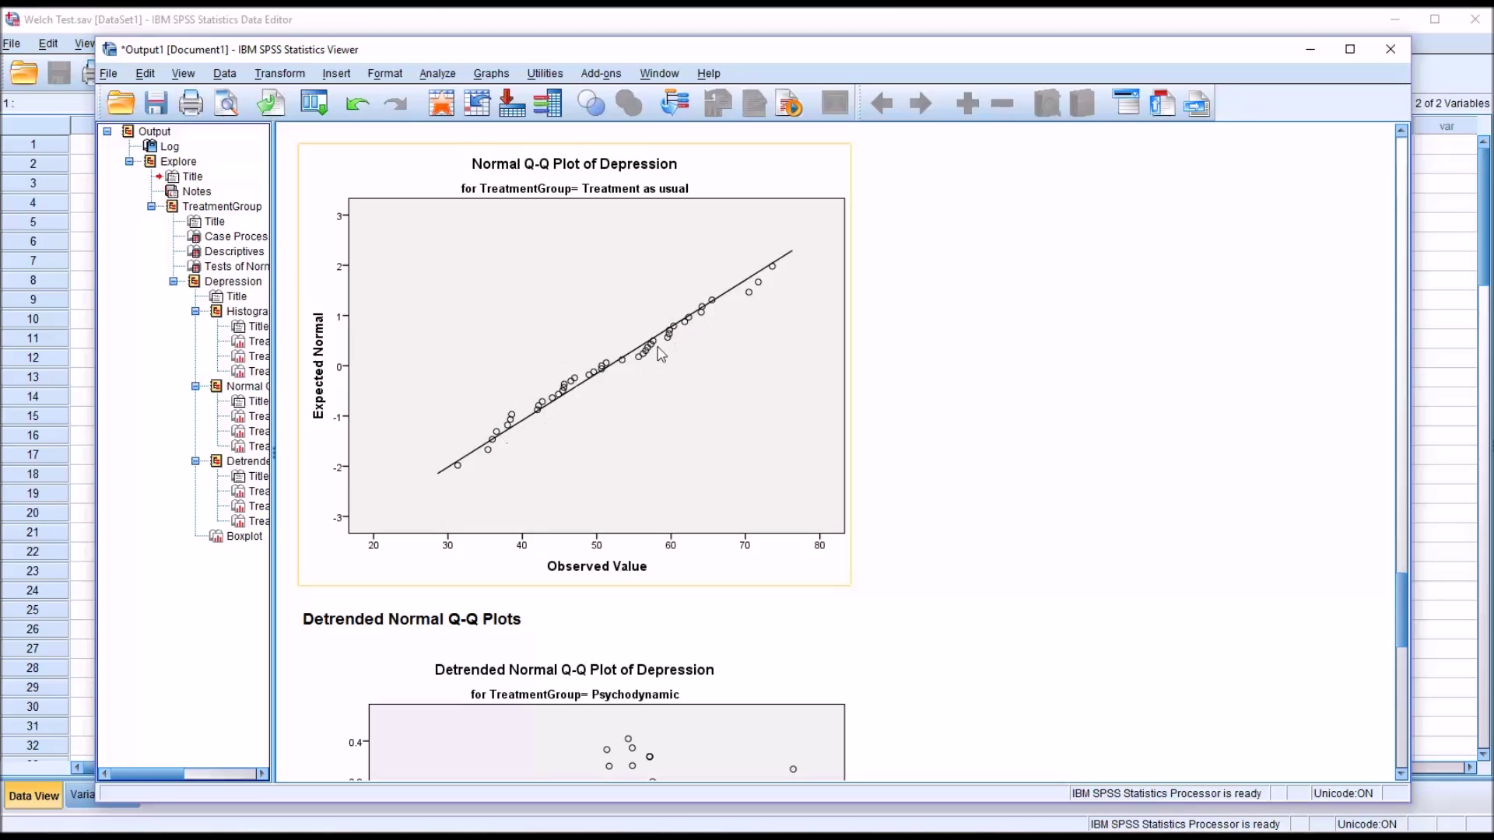
left_click(1016, 581)
Step: Reopen Explore, remove TreatmentGroup from the Factor List, and run it on Depression alone
left_click(622, 31)
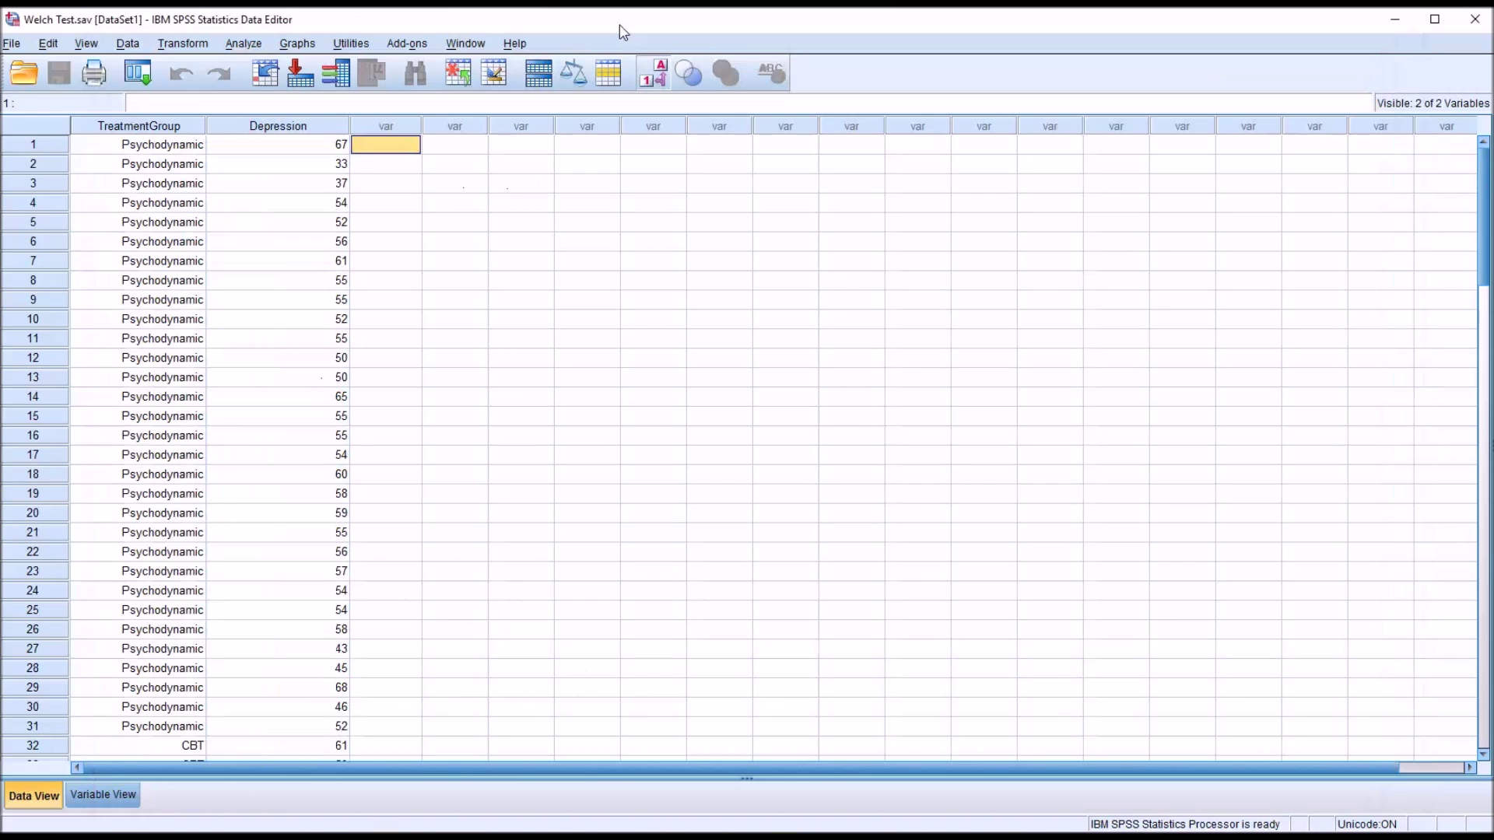
left_click(279, 126)
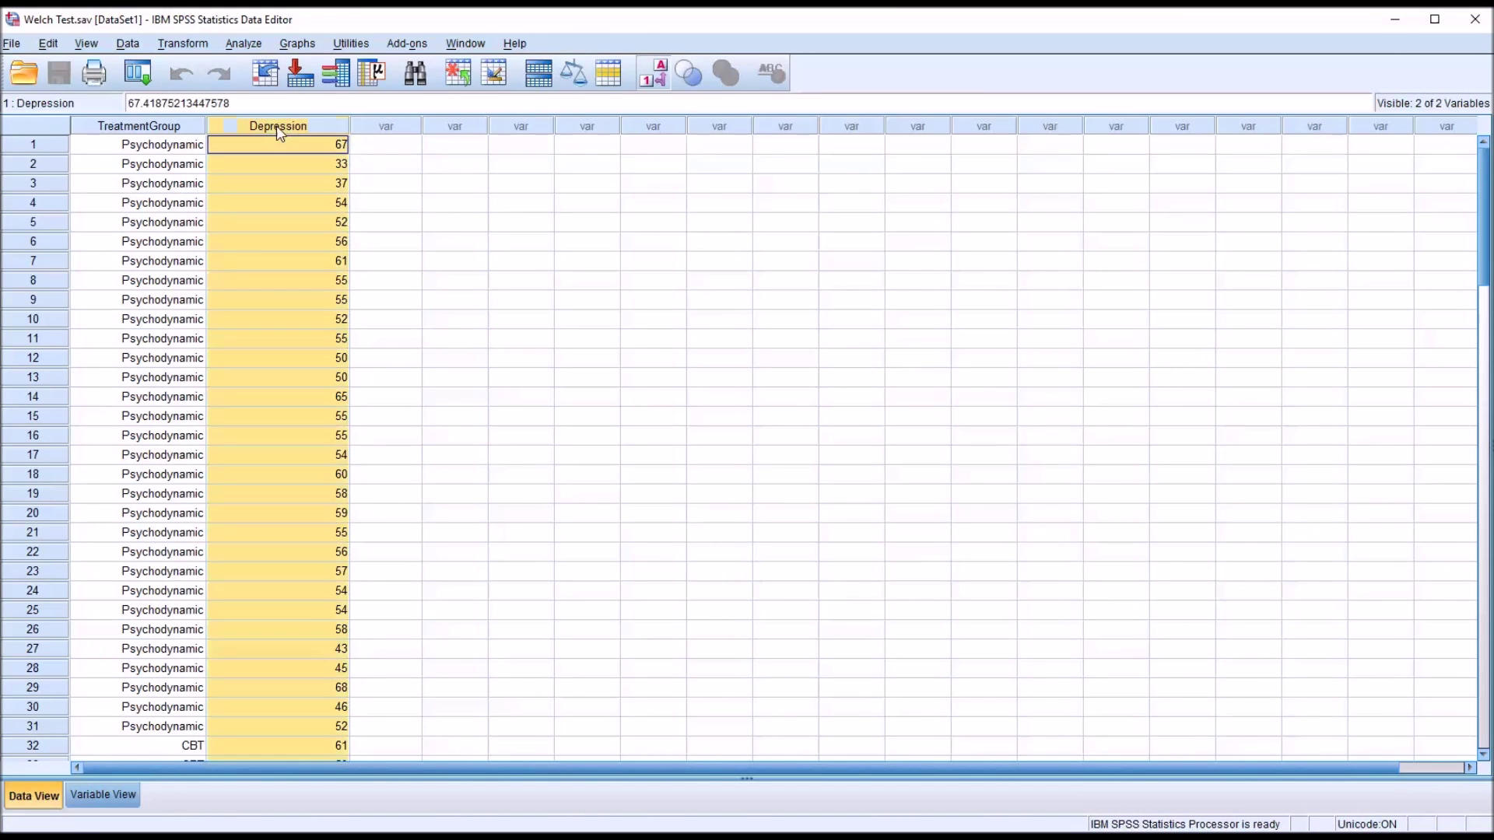
left_click(380, 146)
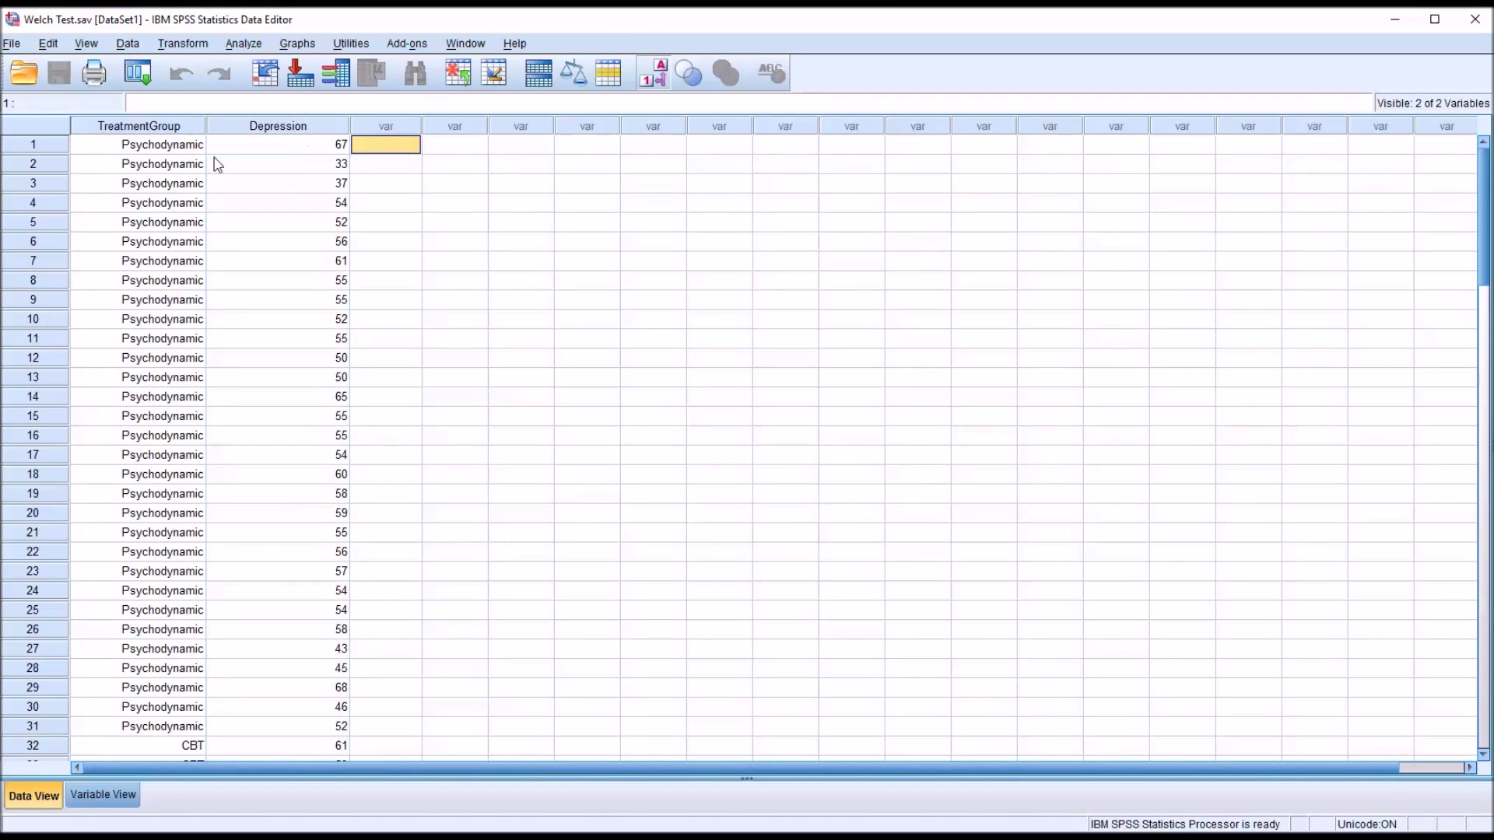
left_click(244, 44)
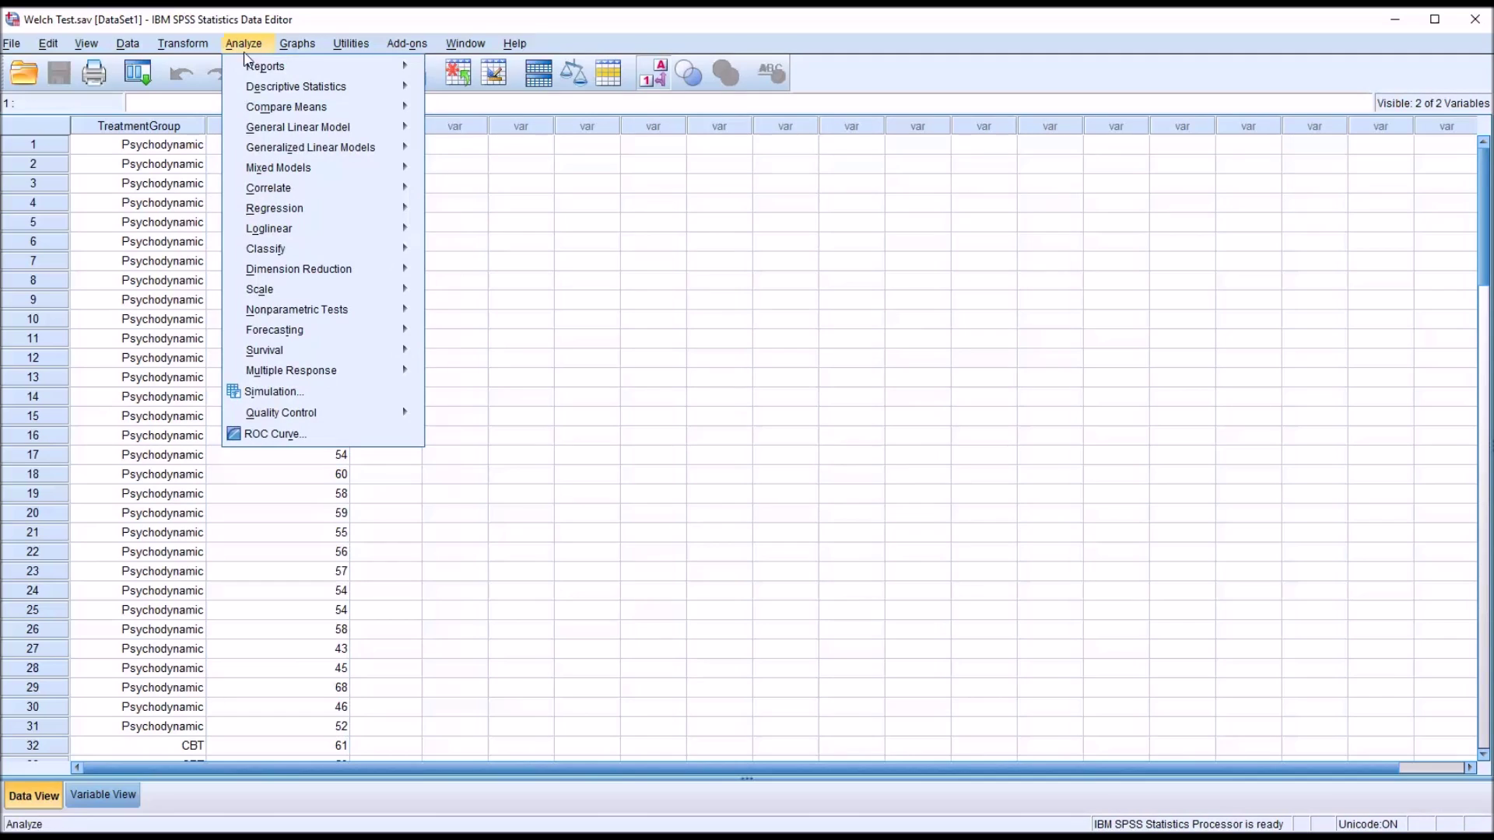
mouse_move(260, 92)
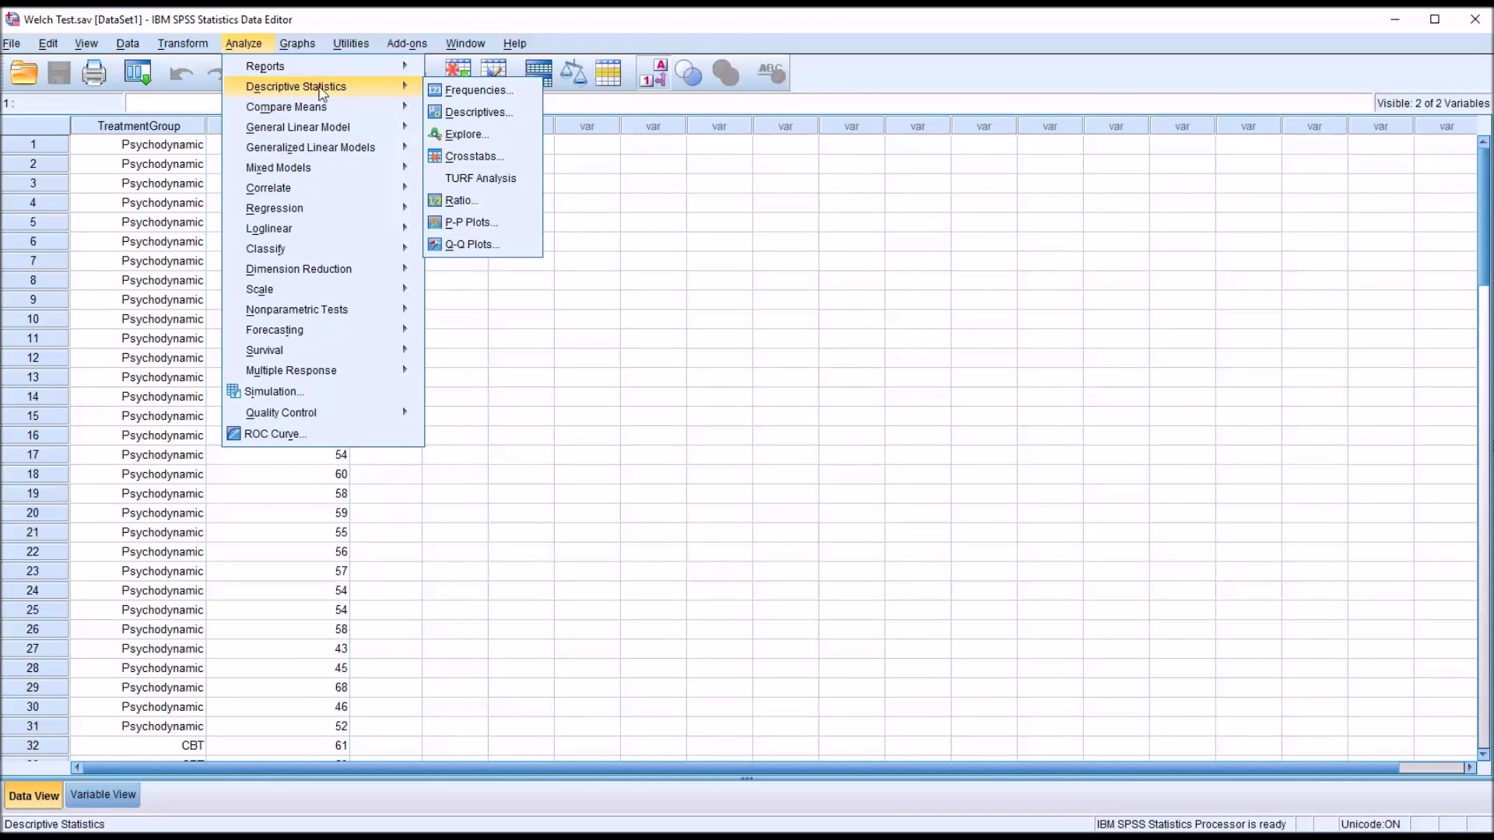
left_click(447, 135)
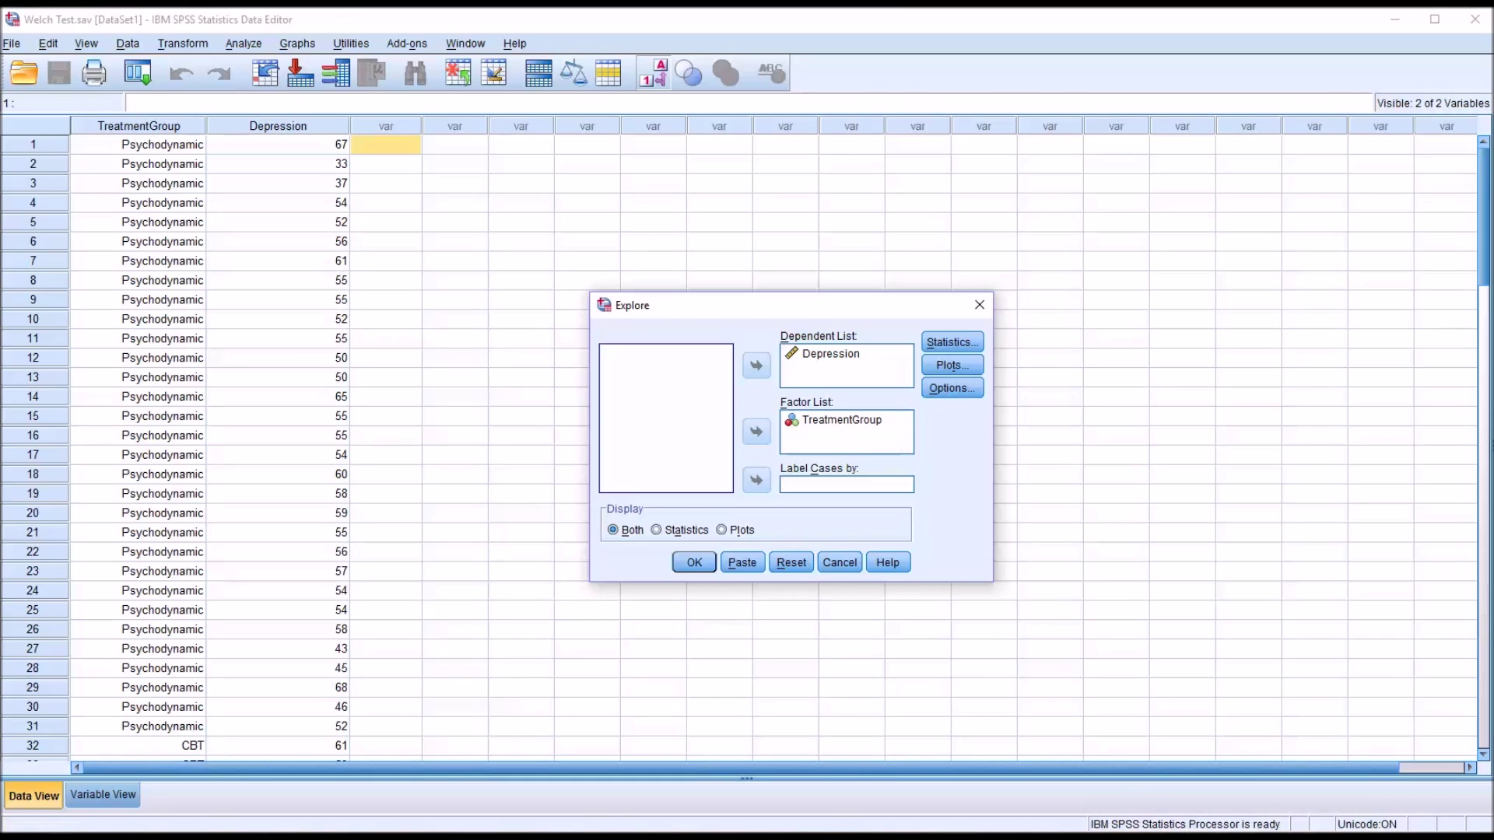
left_click(828, 424)
left_click_drag(827, 424, 668, 395)
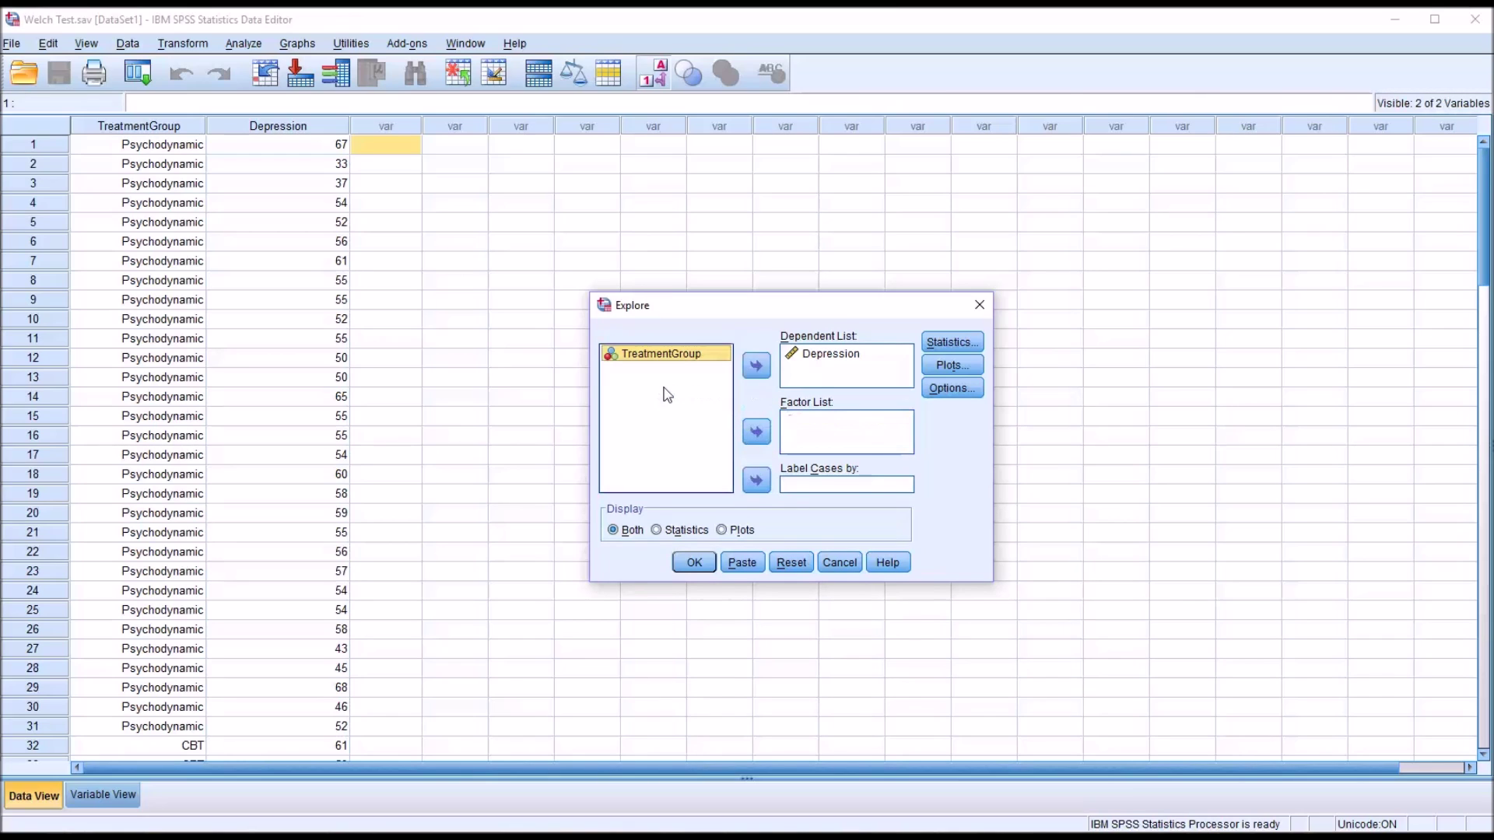
left_click(694, 562)
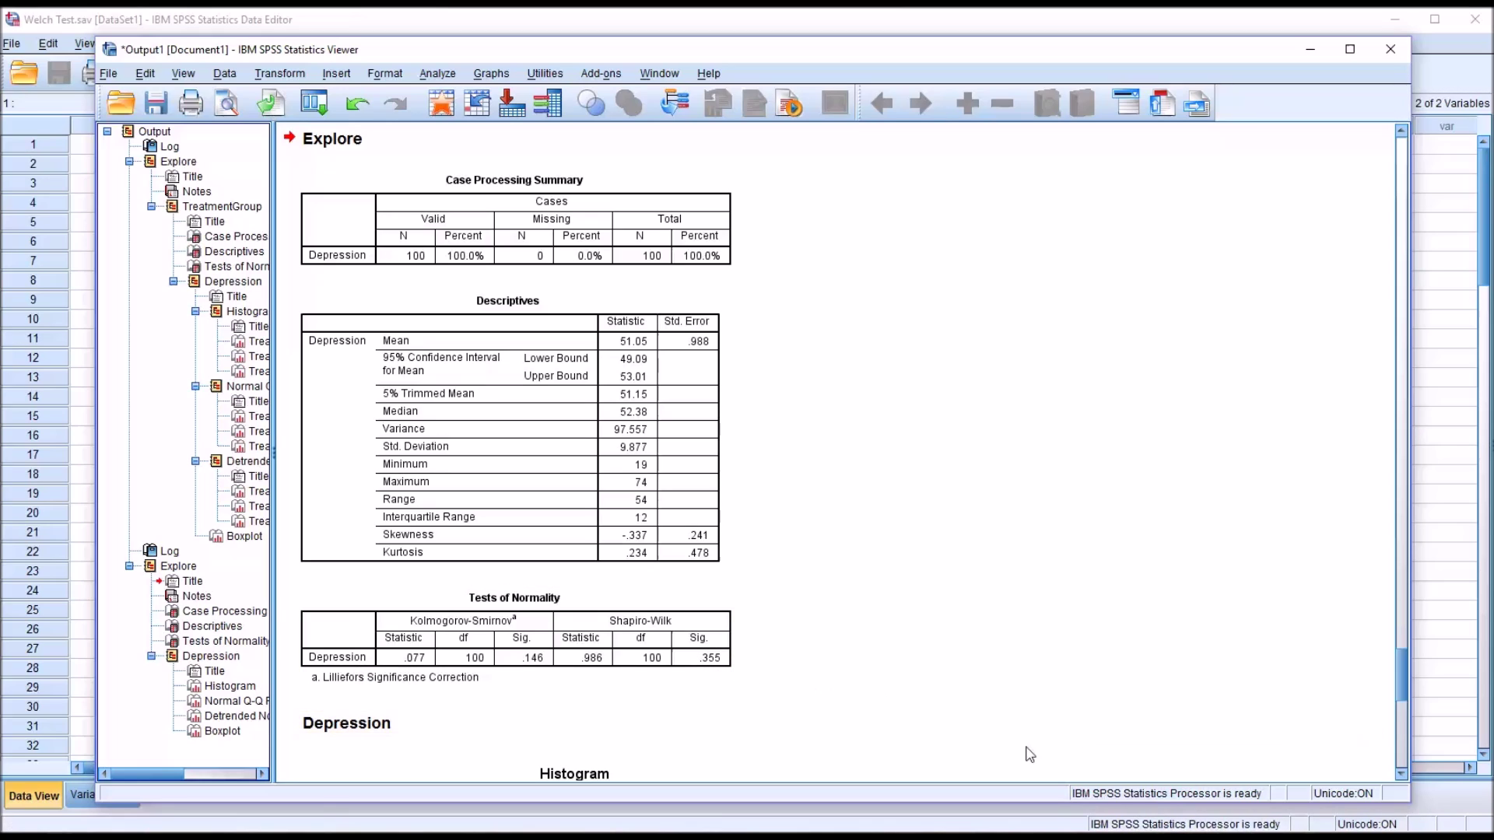
Step: Review the whole-sample normality output (Shapiro-Wilk .355, K-S .146), then return to the Data Editor
left_click_drag(1399, 667, 1398, 695)
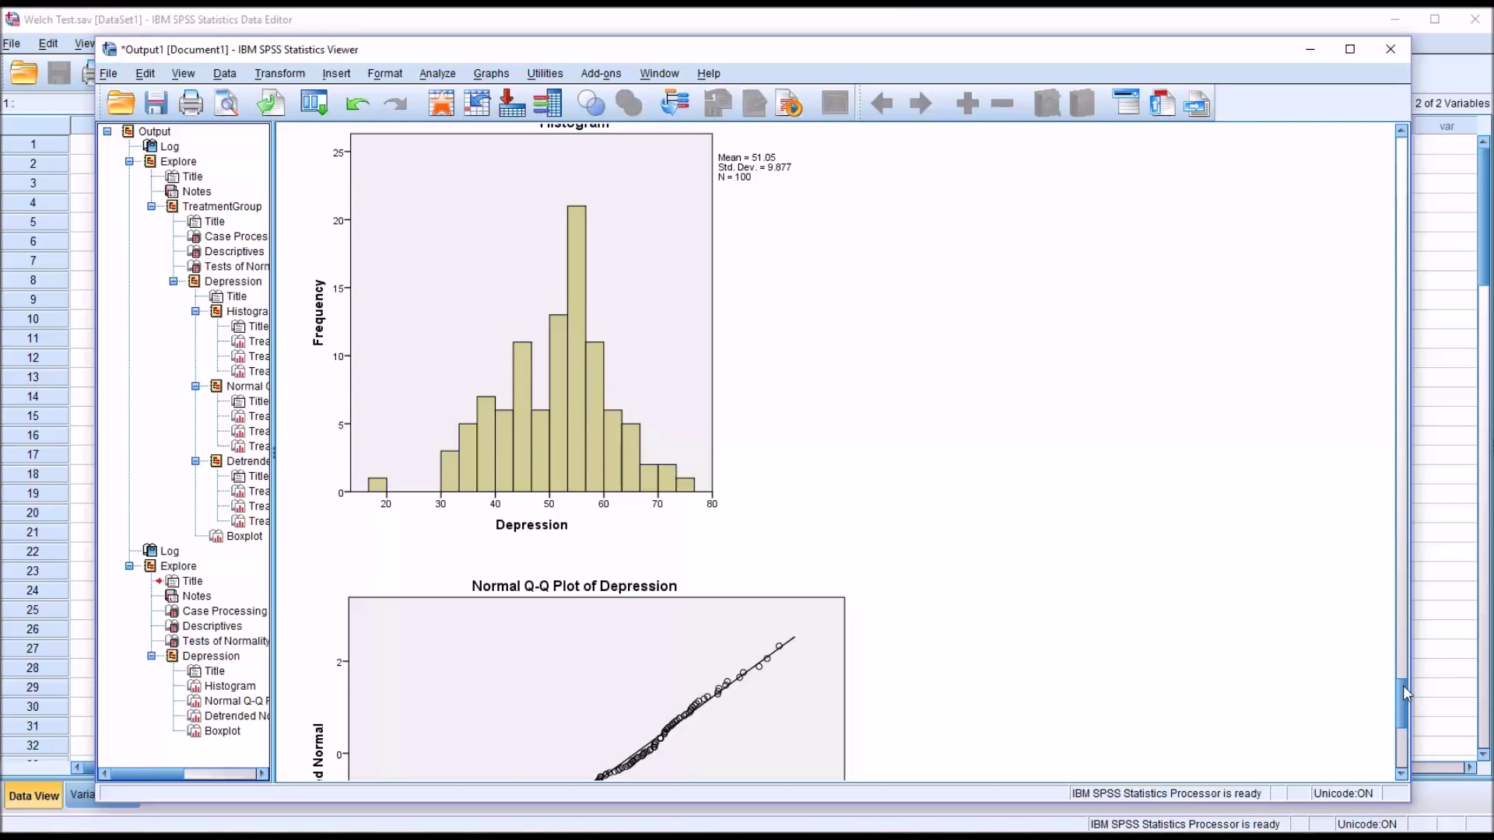
left_click_drag(1407, 692, 1405, 712)
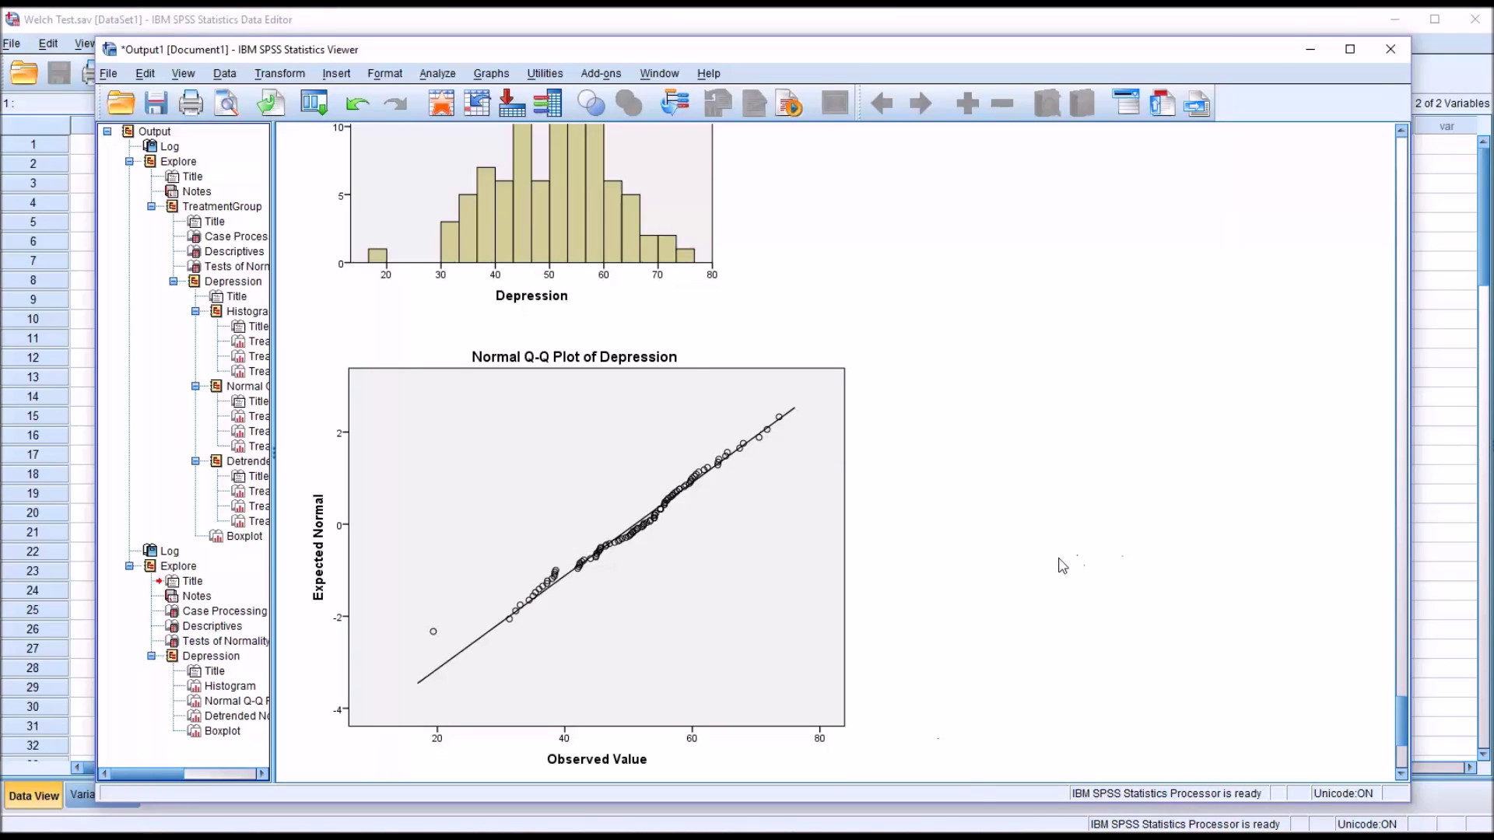
left_click_drag(1401, 704, 1409, 653)
left_click(420, 378)
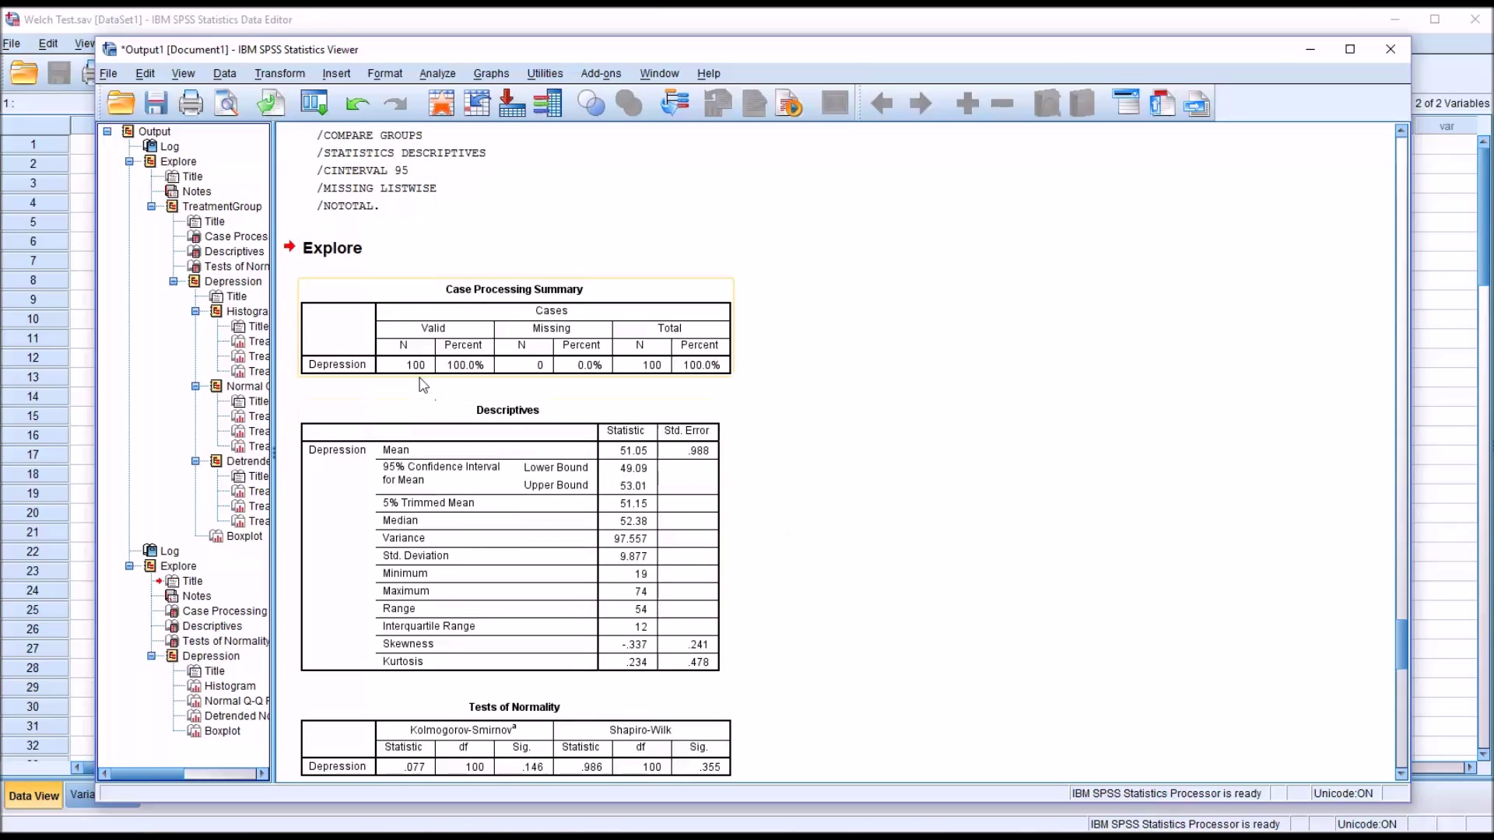
left_click(772, 399)
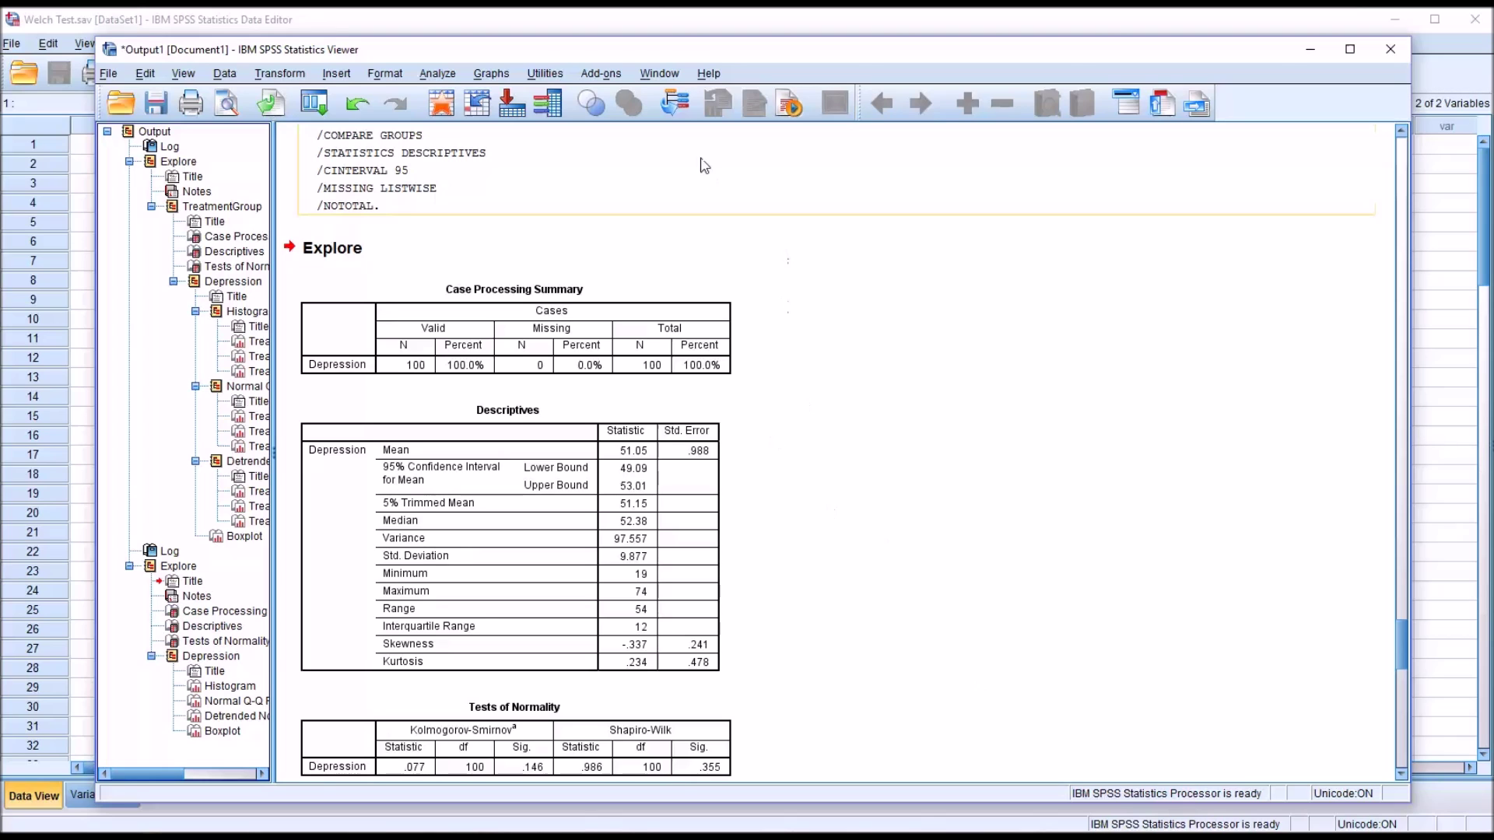
left_click(596, 30)
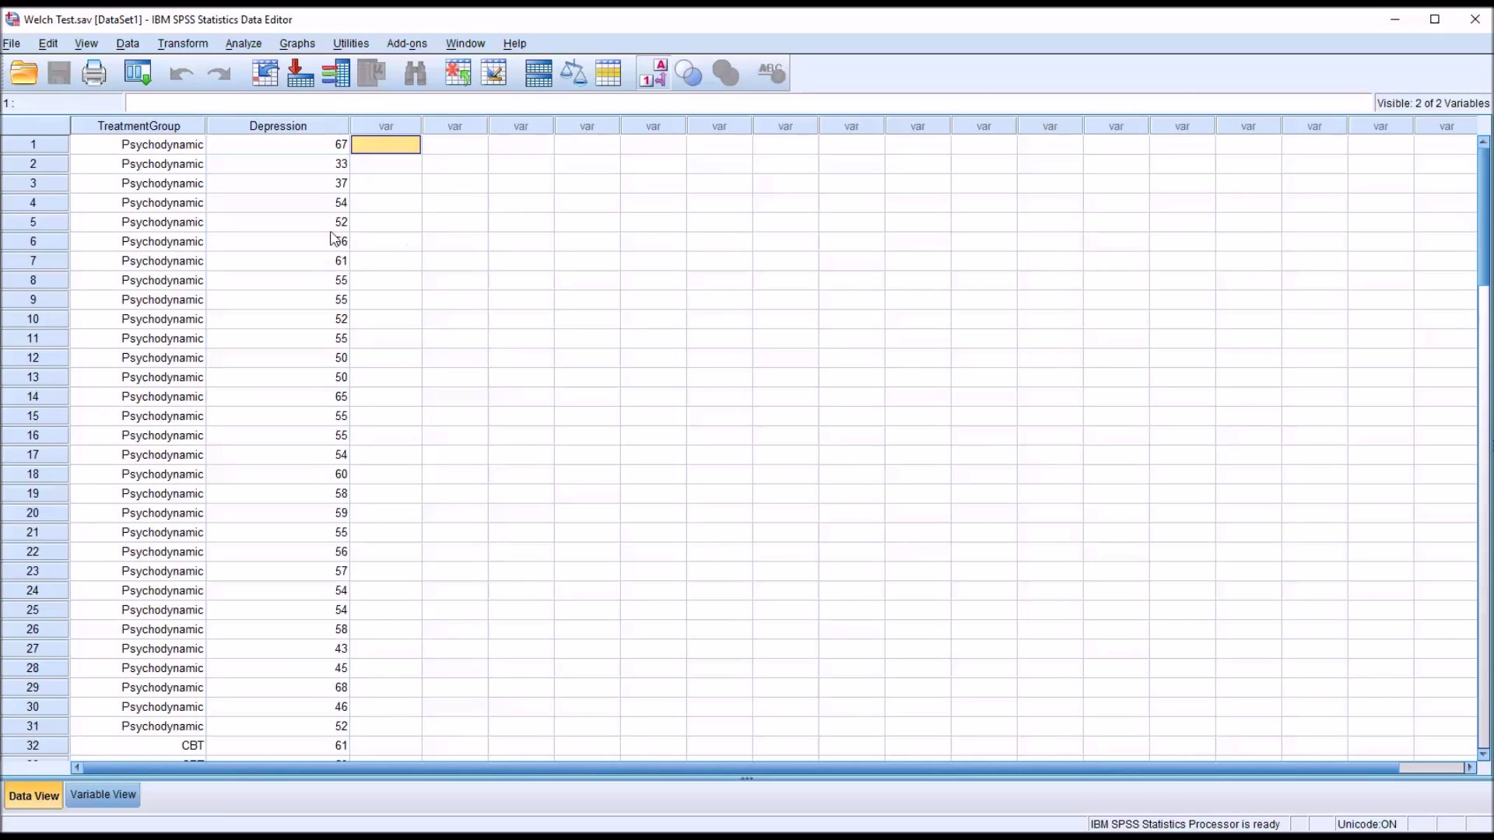
left_click(243, 43)
Step: Set up One-Way ANOVA with Depression as dependent and TreatmentGroup as factor
mouse_move(333, 113)
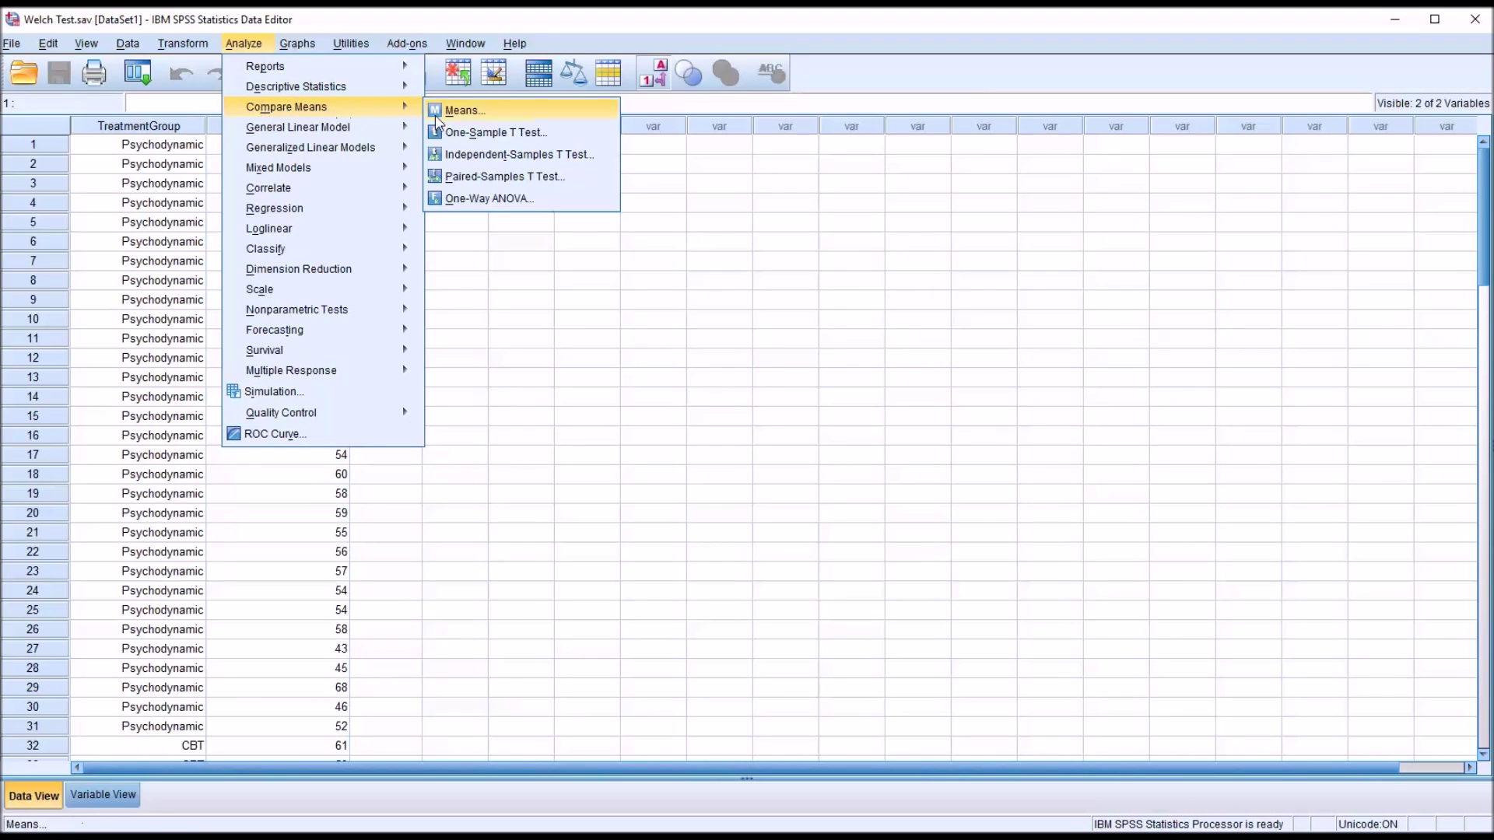
left_click(491, 199)
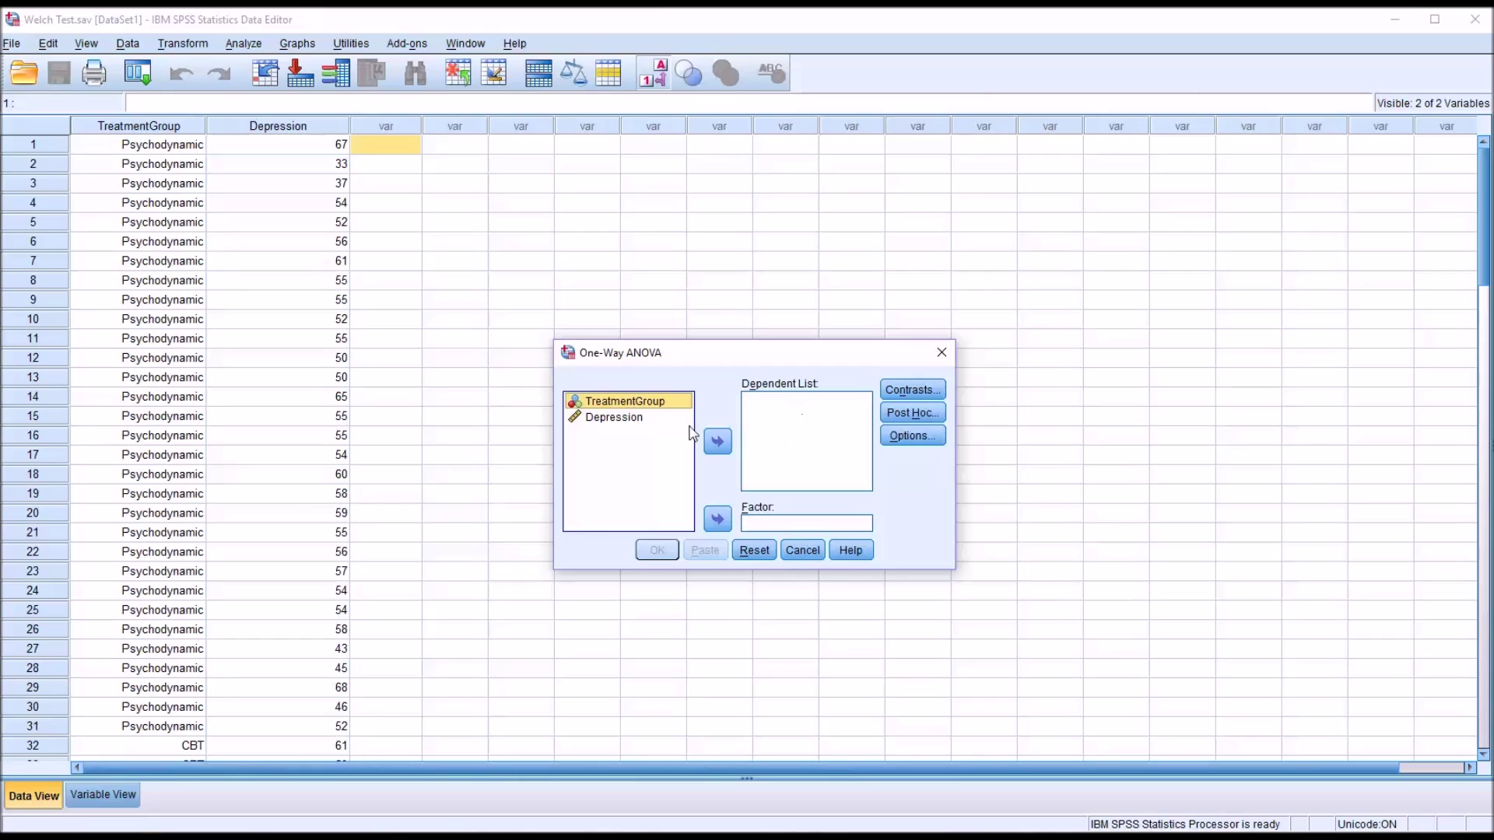
left_click_drag(632, 422, 782, 424)
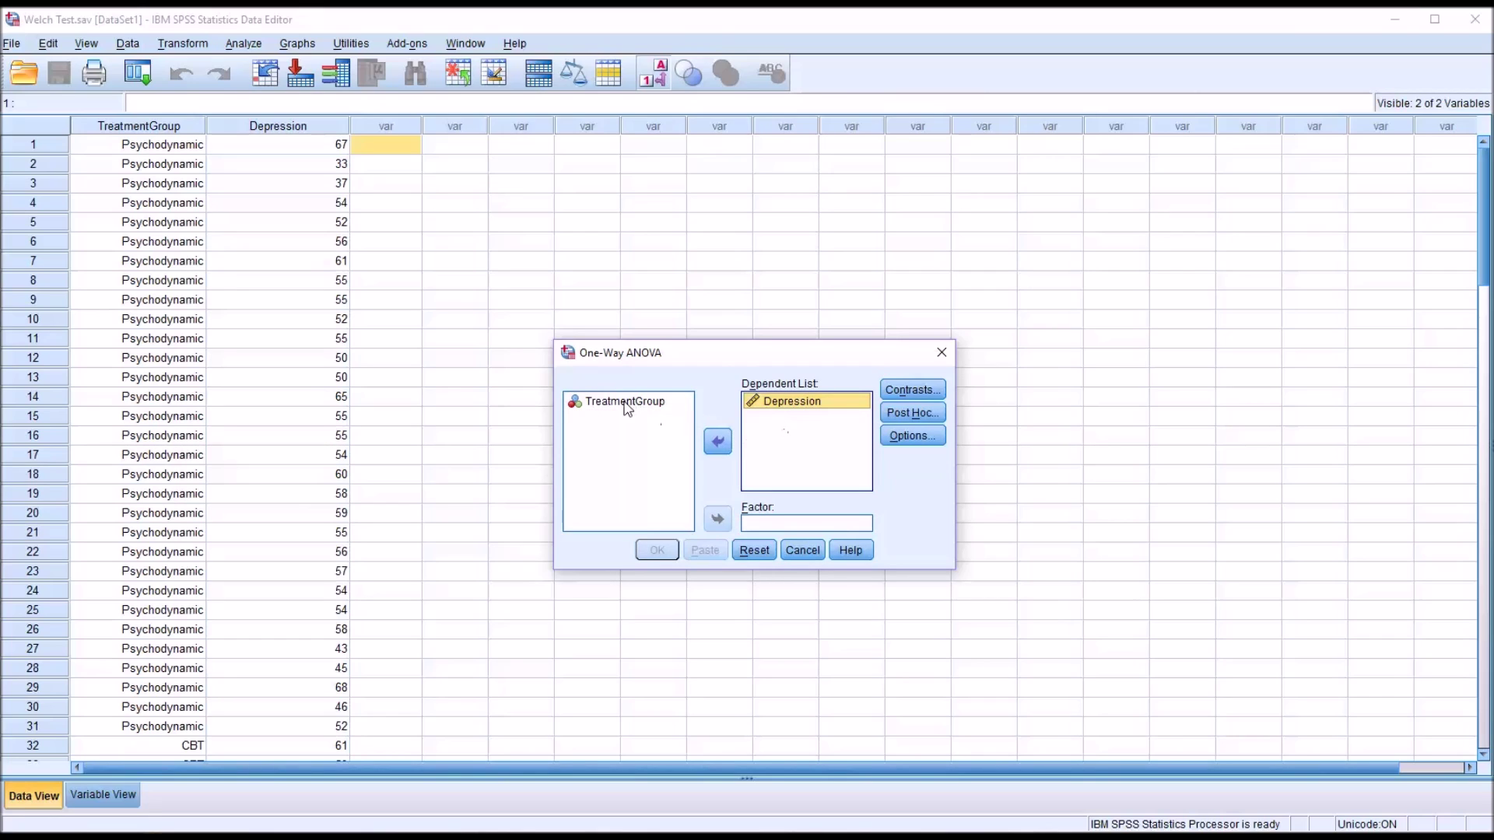
left_click_drag(675, 400, 774, 523)
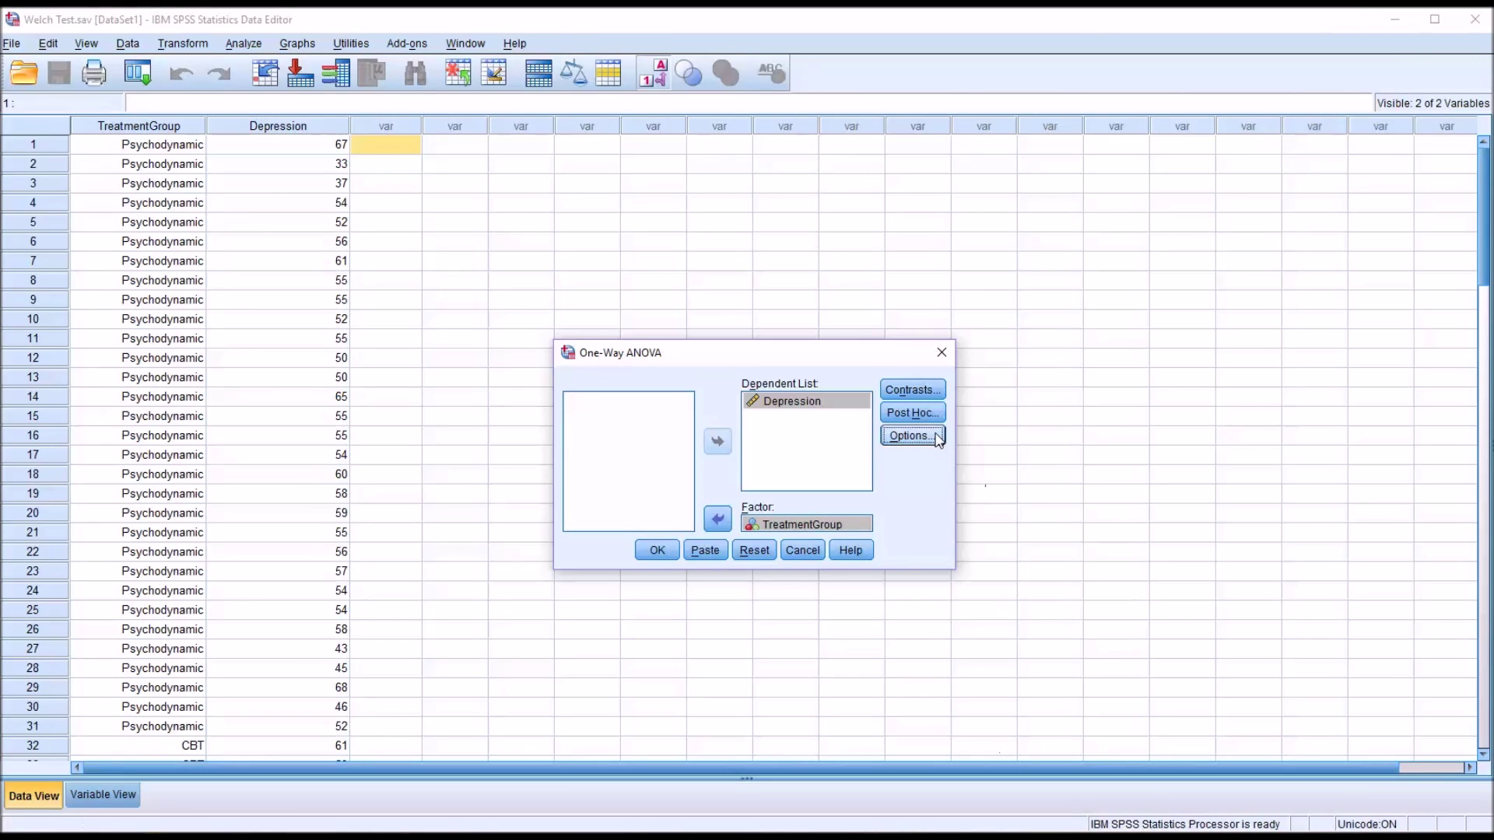
Step: Add a homogeneity of variance test and a means plot, then run the ANOVA
left_click(904, 439)
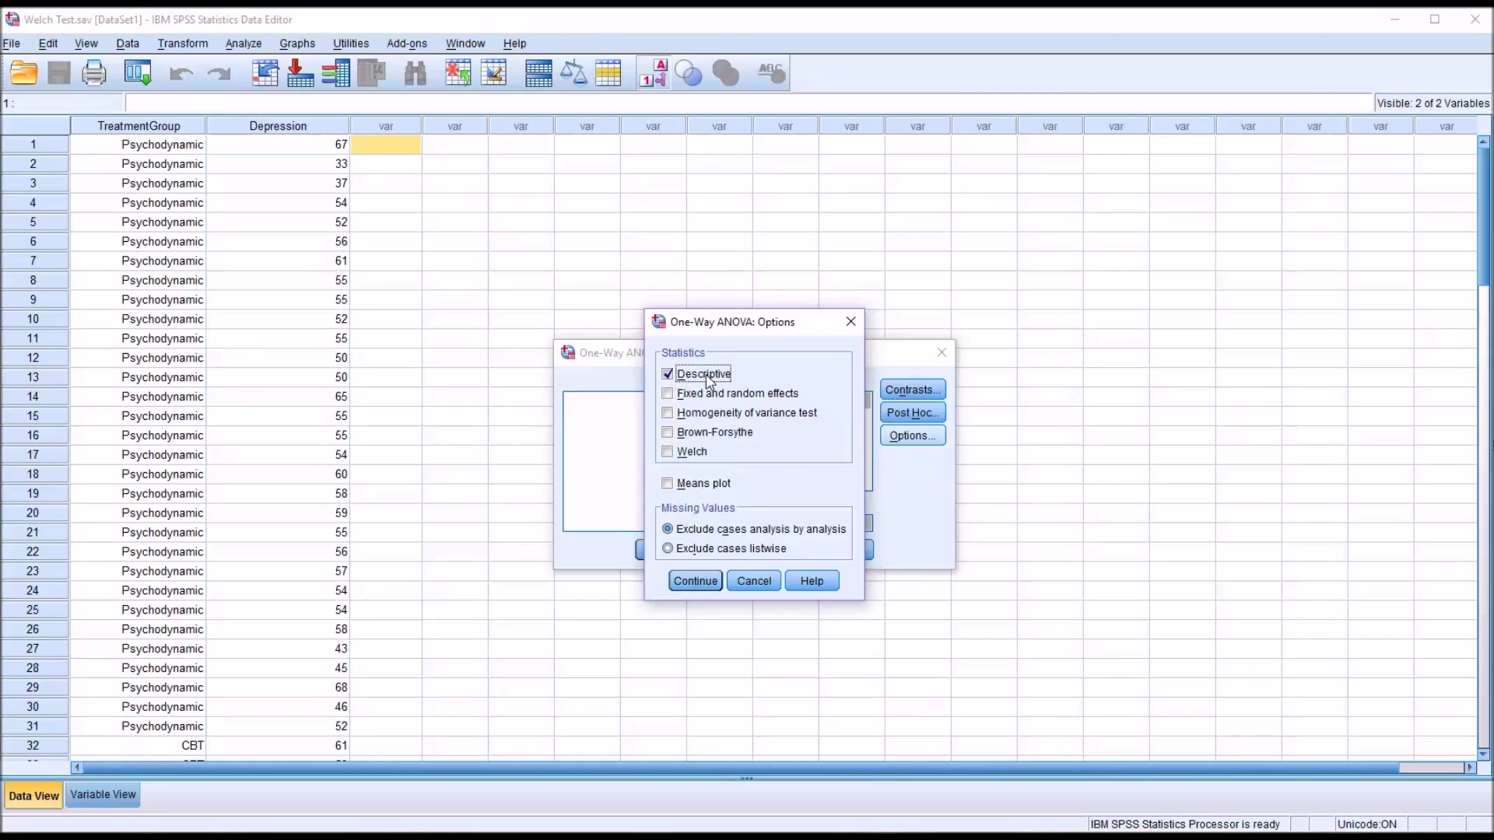
left_click(669, 415)
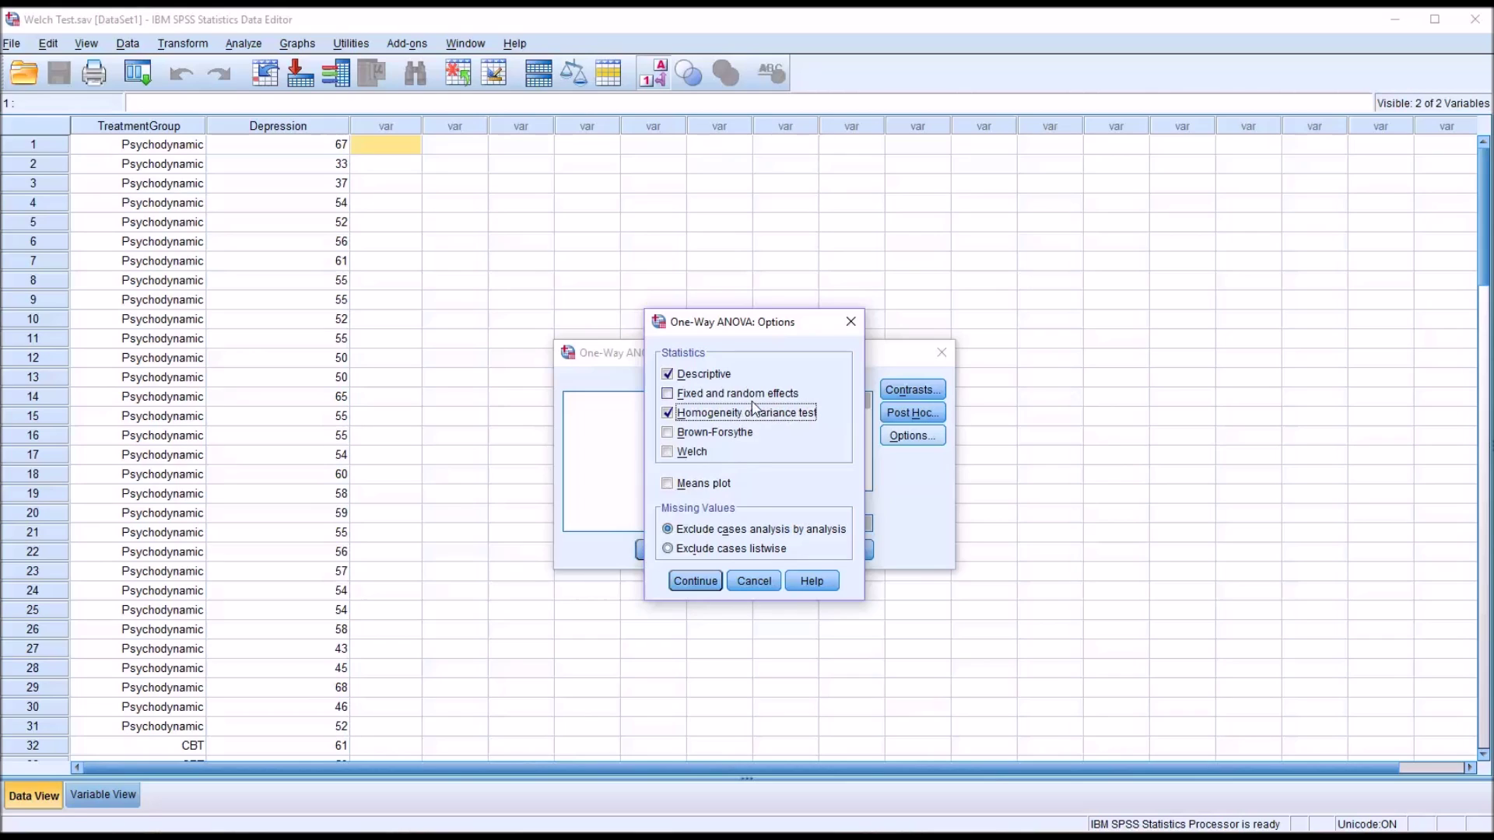
left_click(676, 488)
left_click(699, 582)
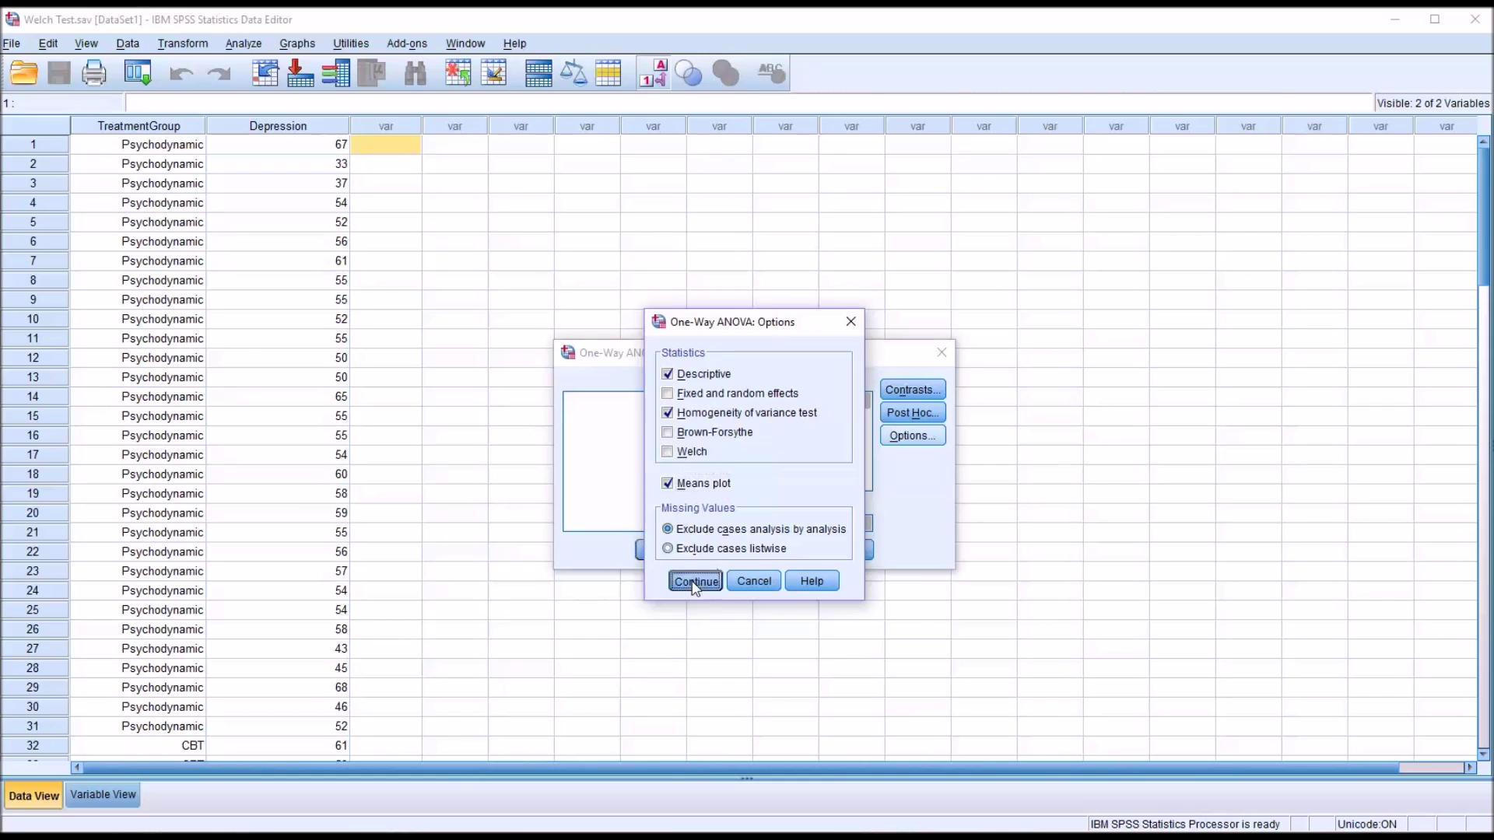
left_click(658, 552)
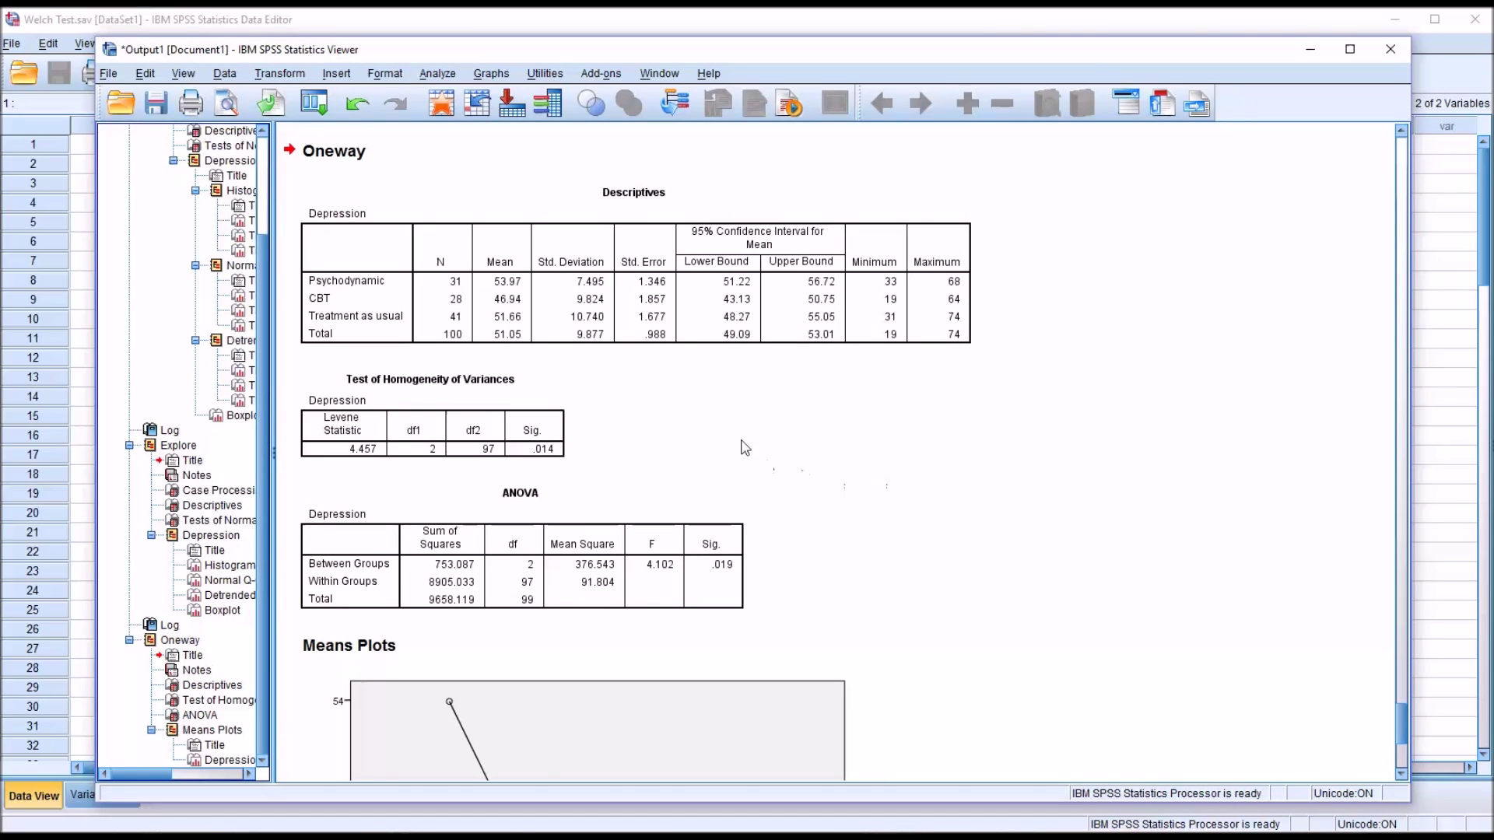
left_click(557, 336)
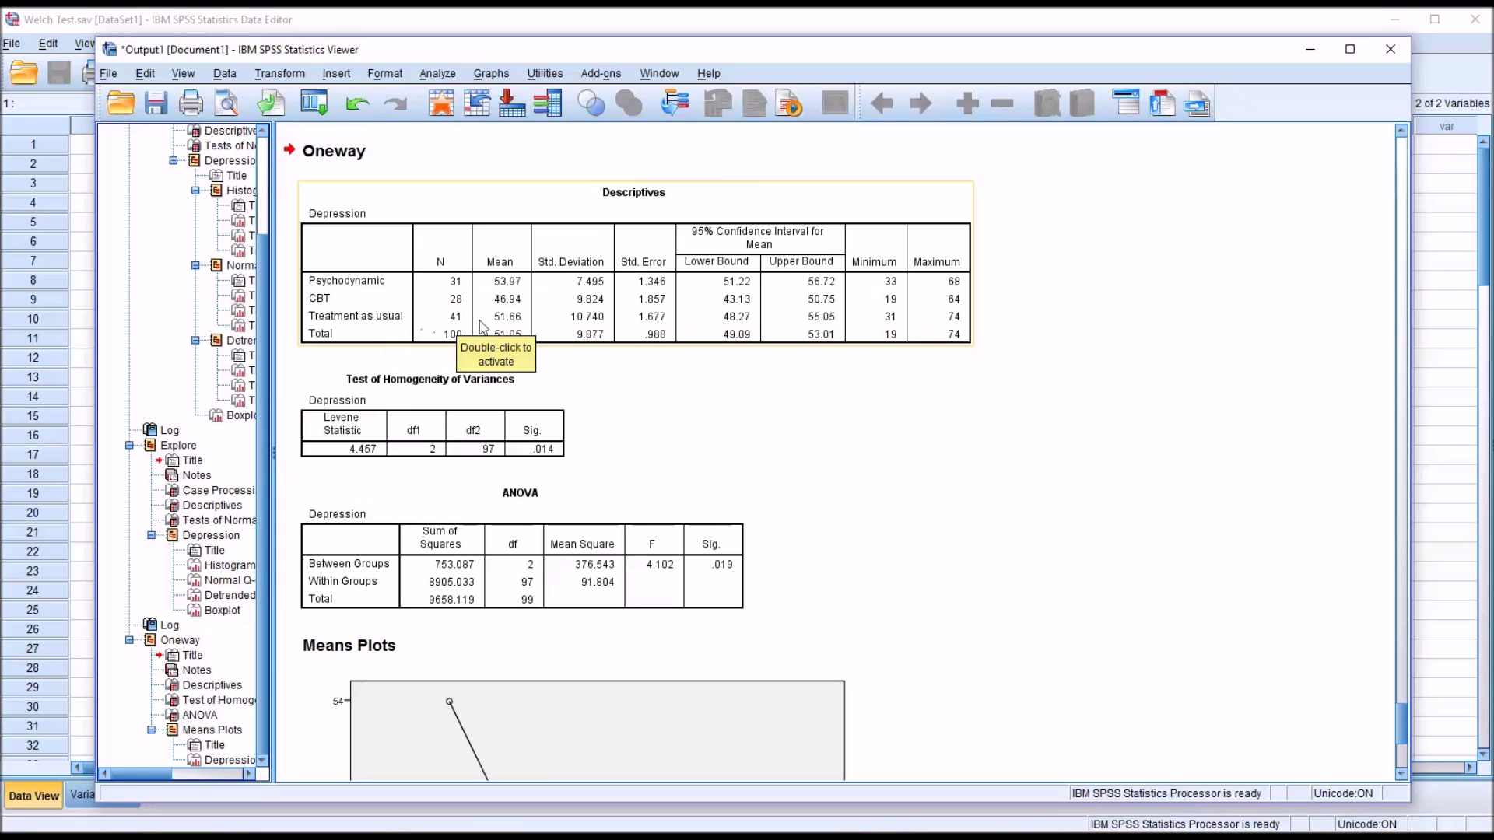
left_click(680, 382)
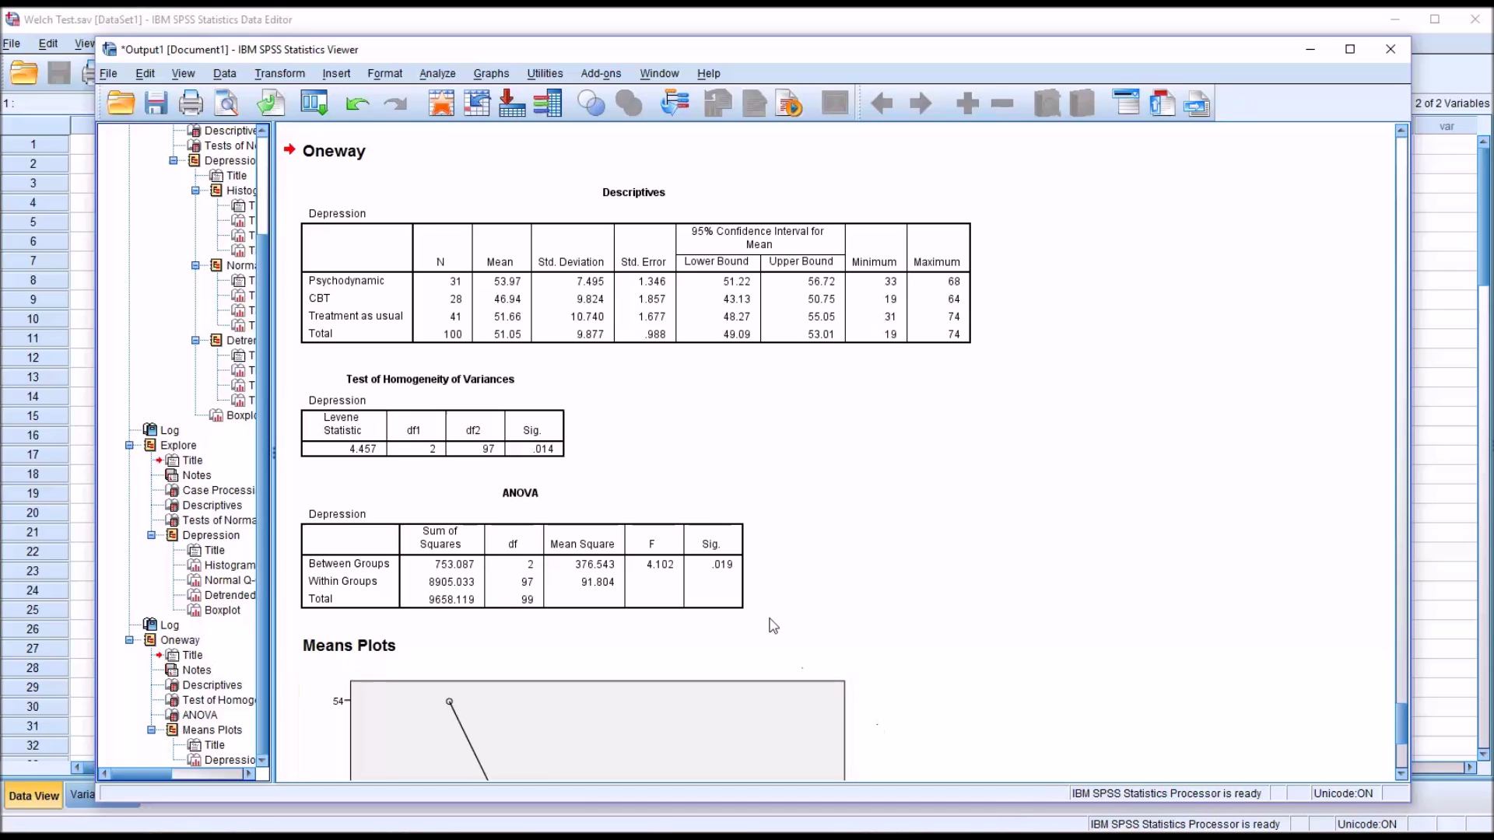
left_click(627, 324)
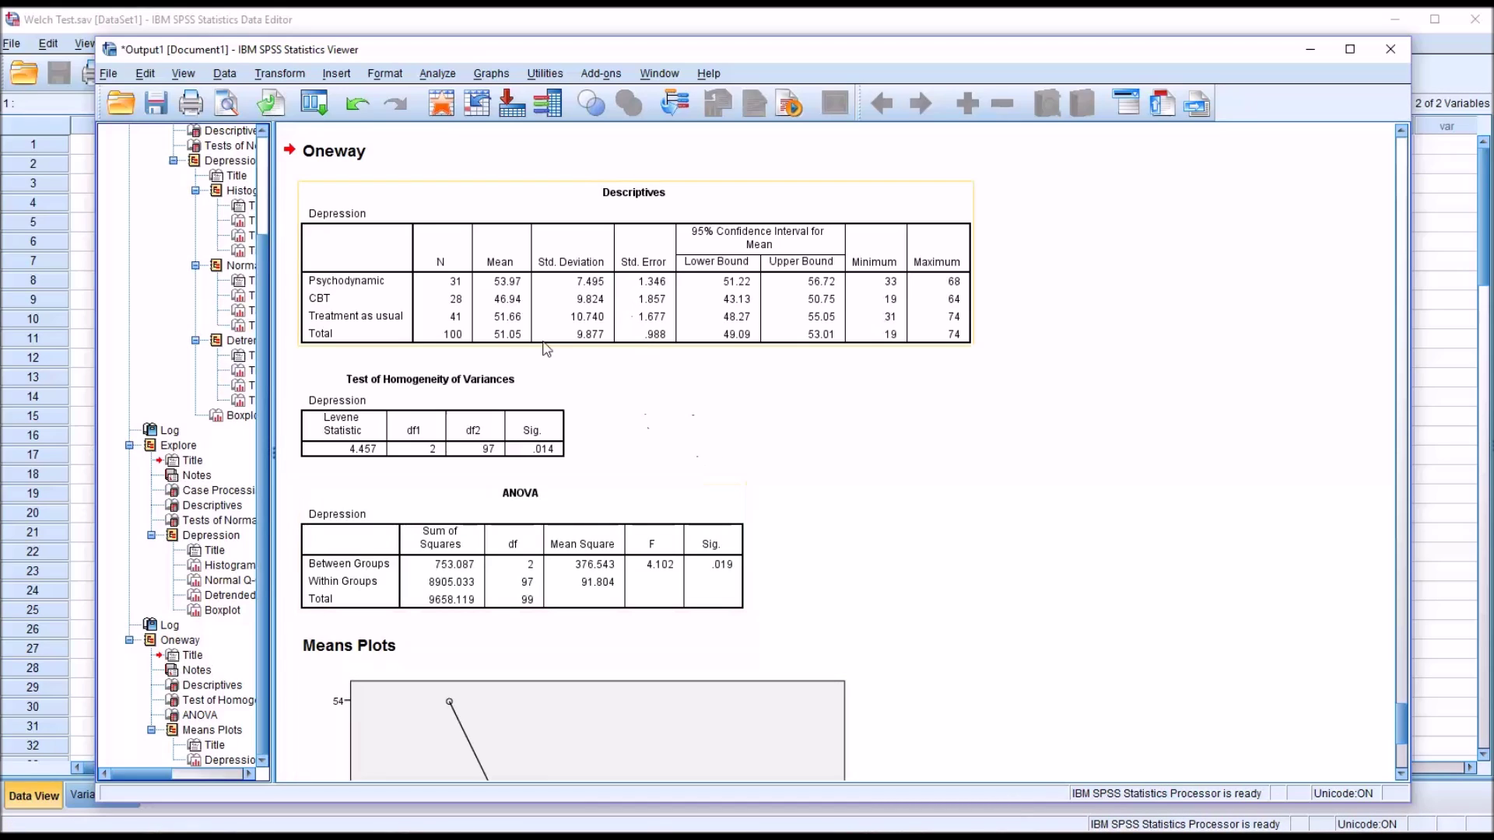
double_click(414, 307)
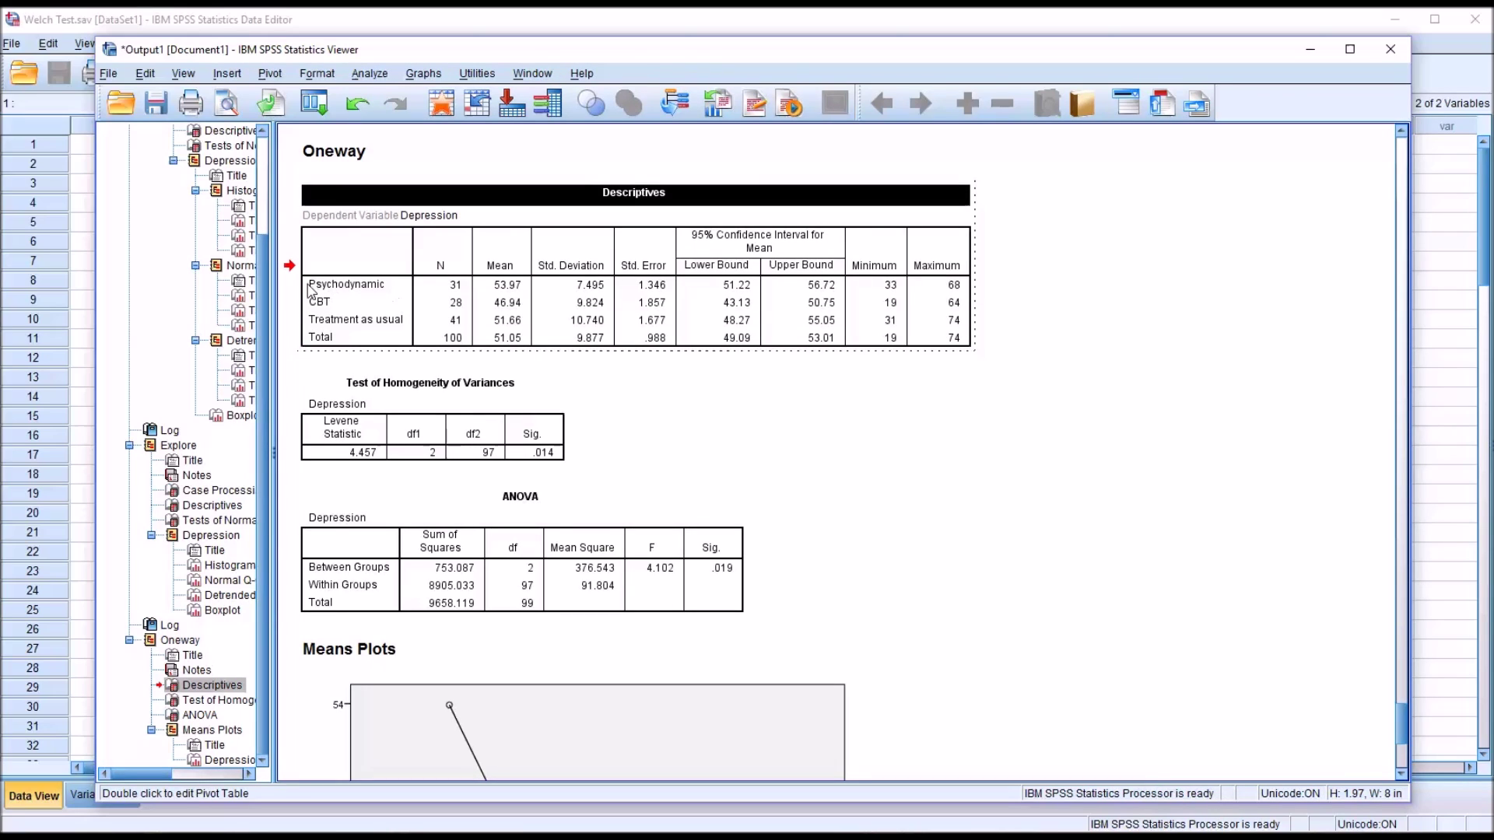
Step: Build a bar chart from the three groups' N, Mean and Std. Deviation cells
left_click_drag(310, 291, 561, 319)
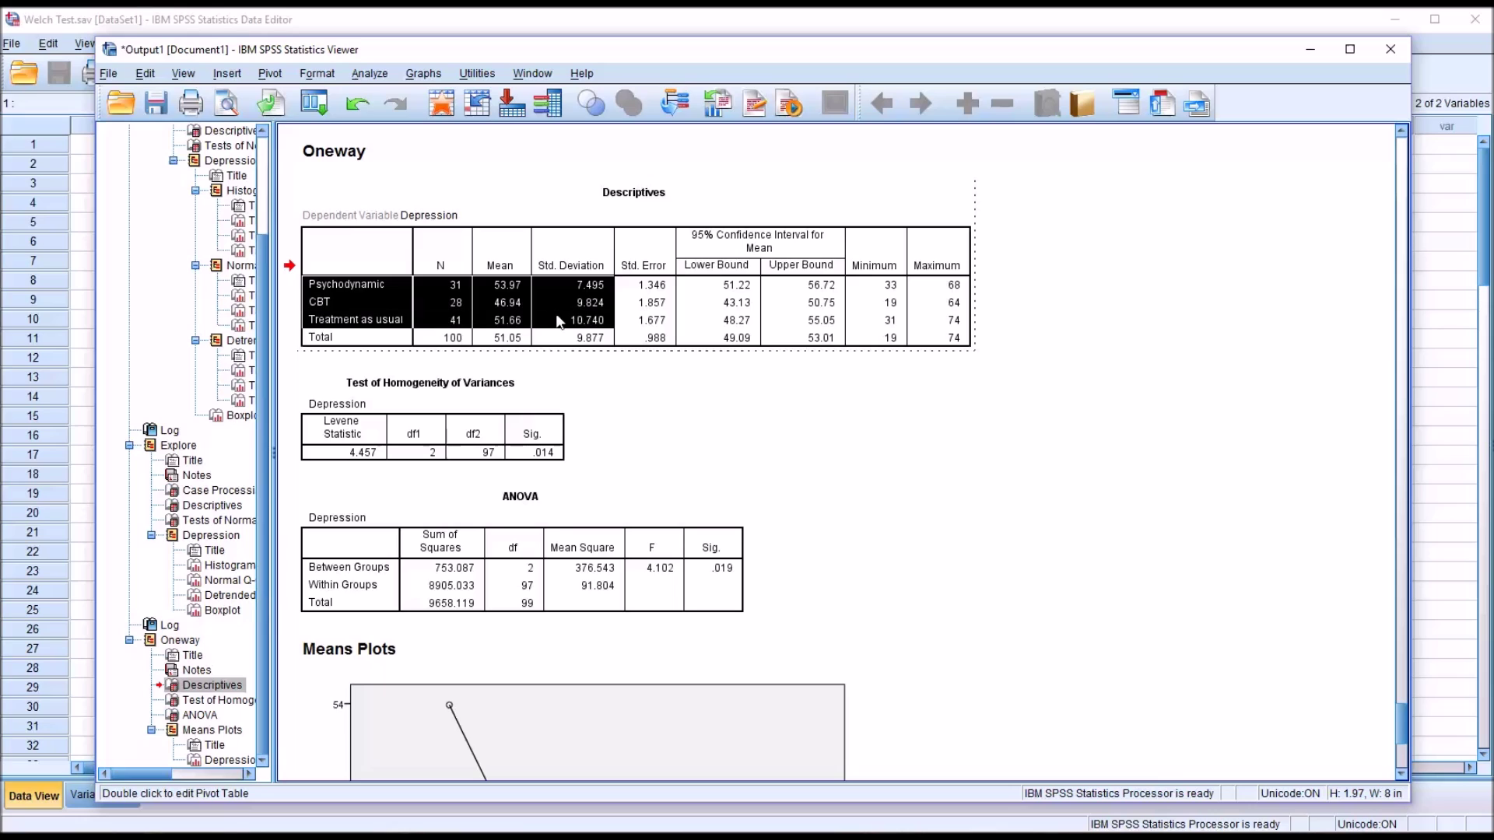
right_click(546, 311)
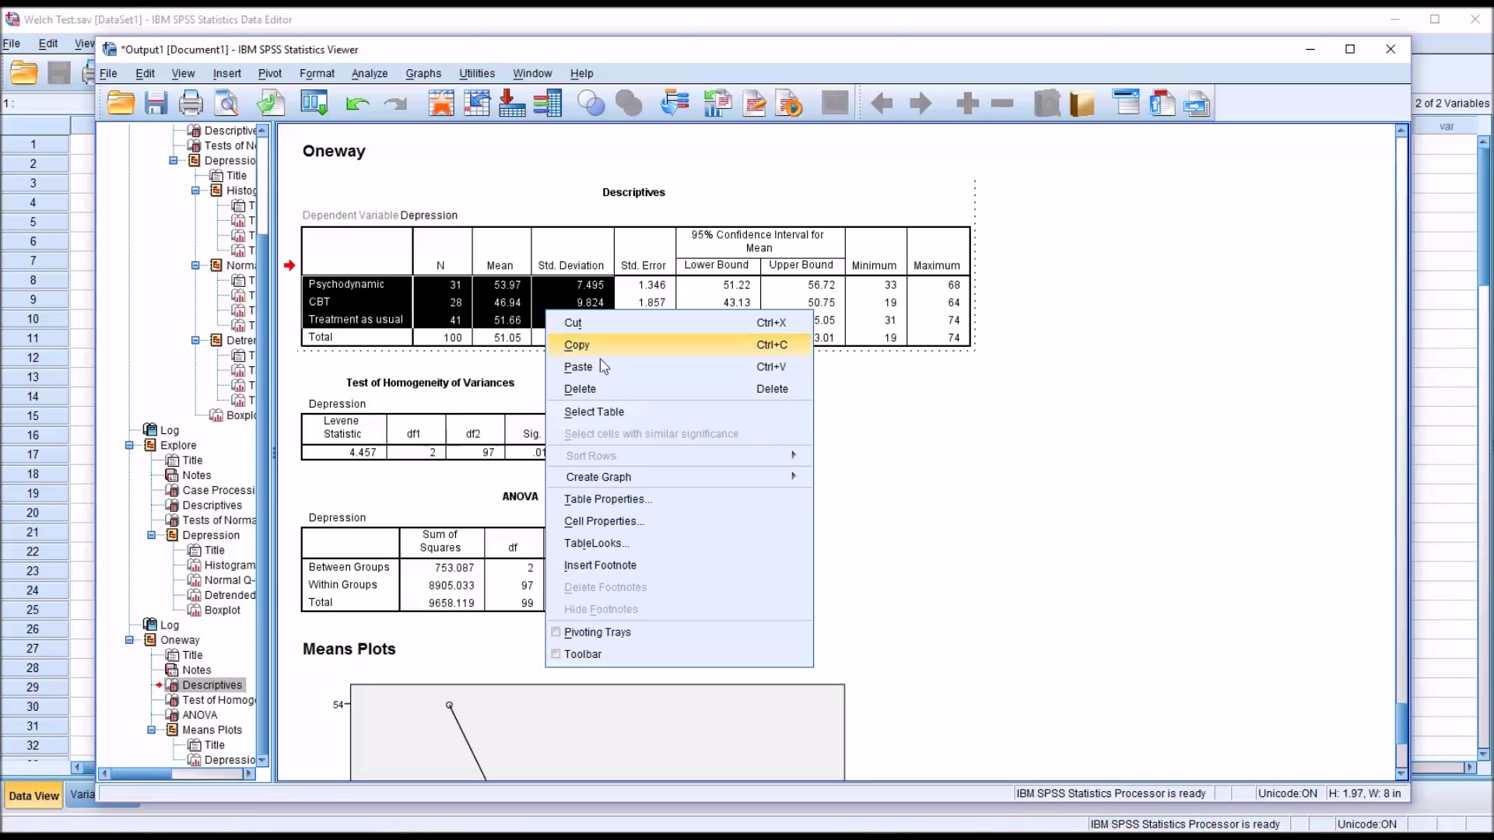
mouse_move(636, 482)
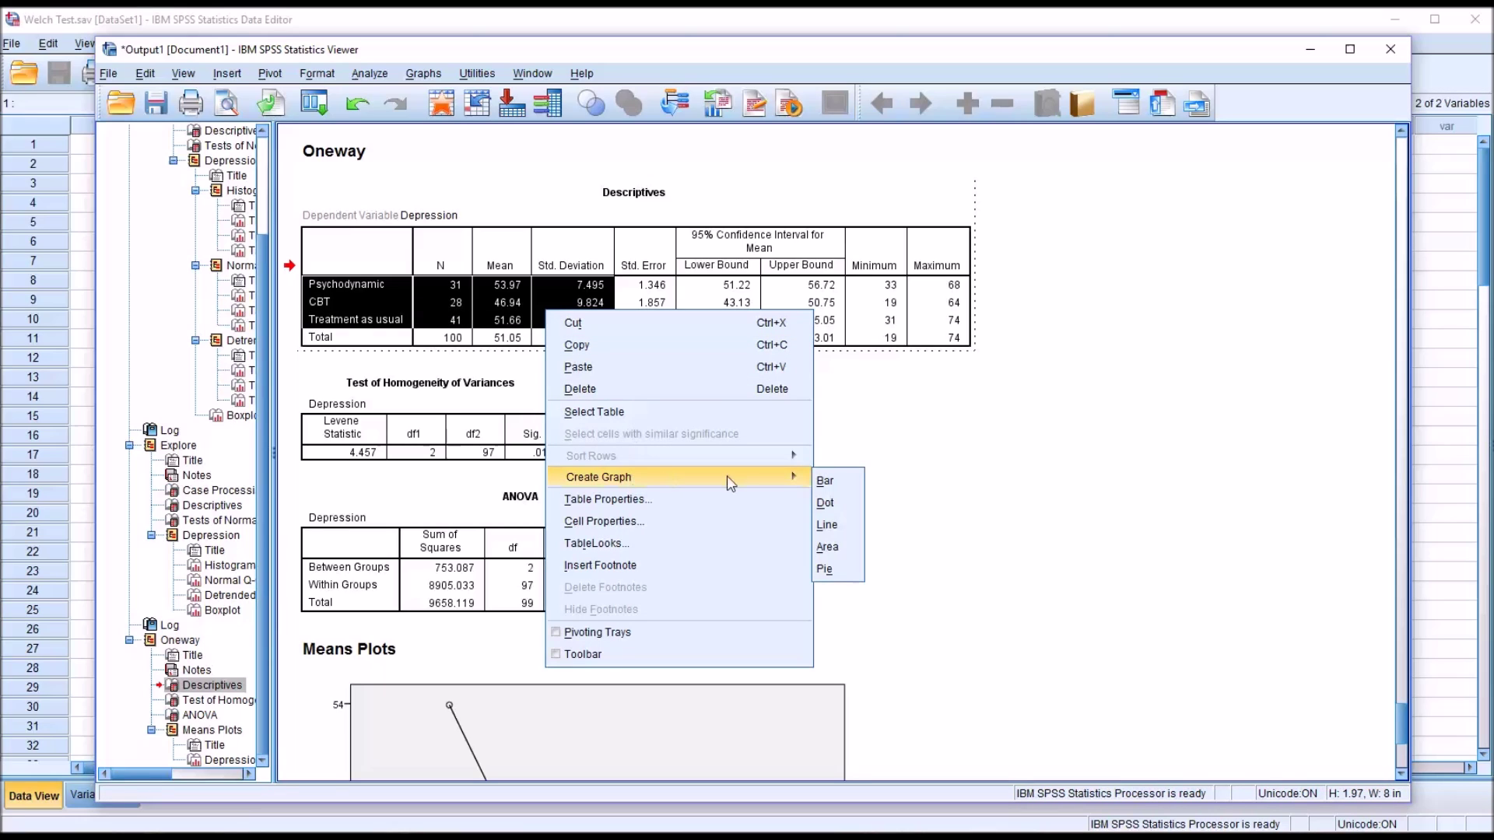
left_click(827, 482)
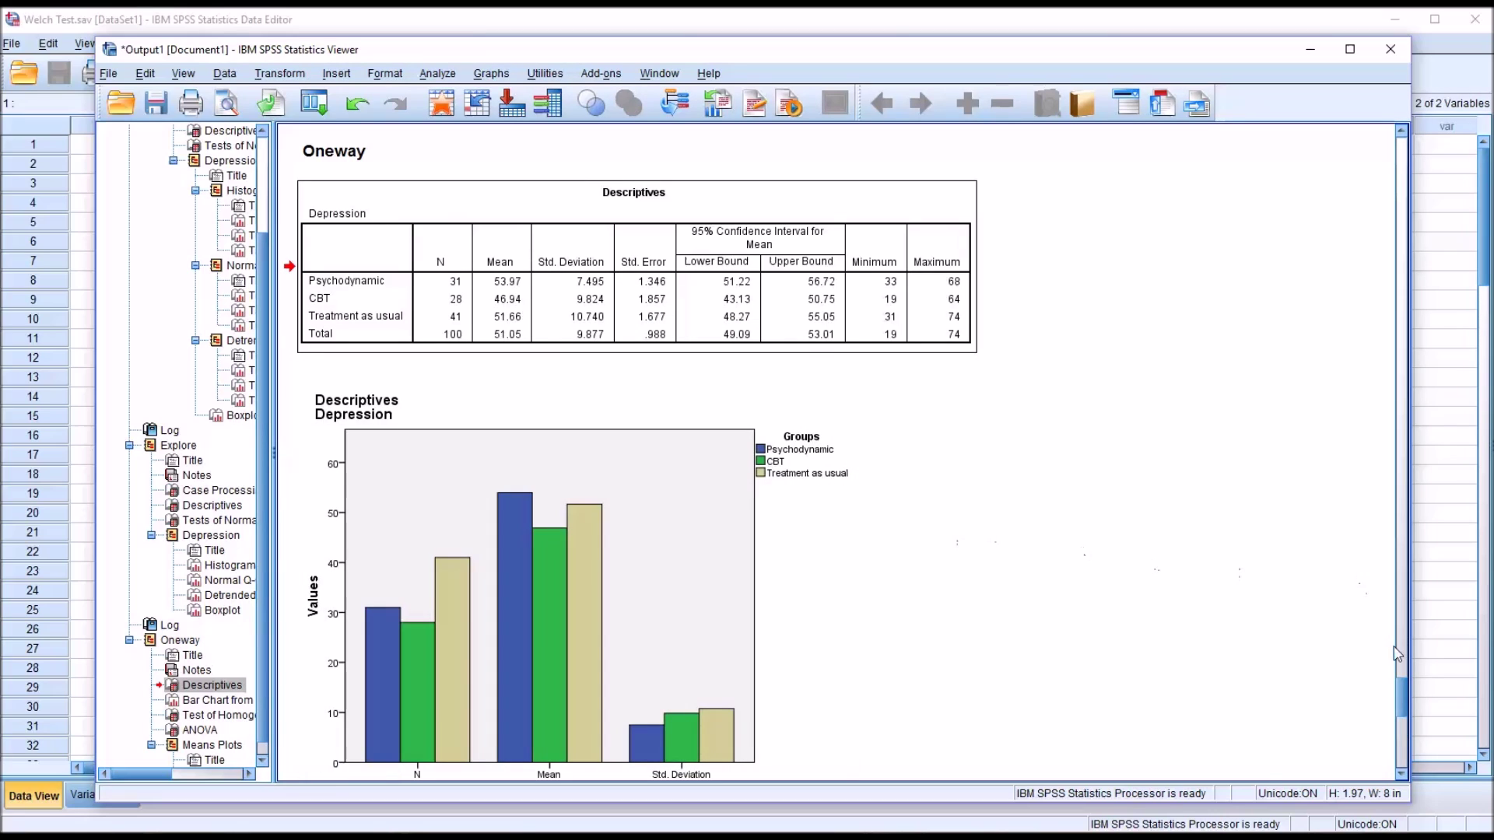
left_click_drag(1405, 684, 1406, 697)
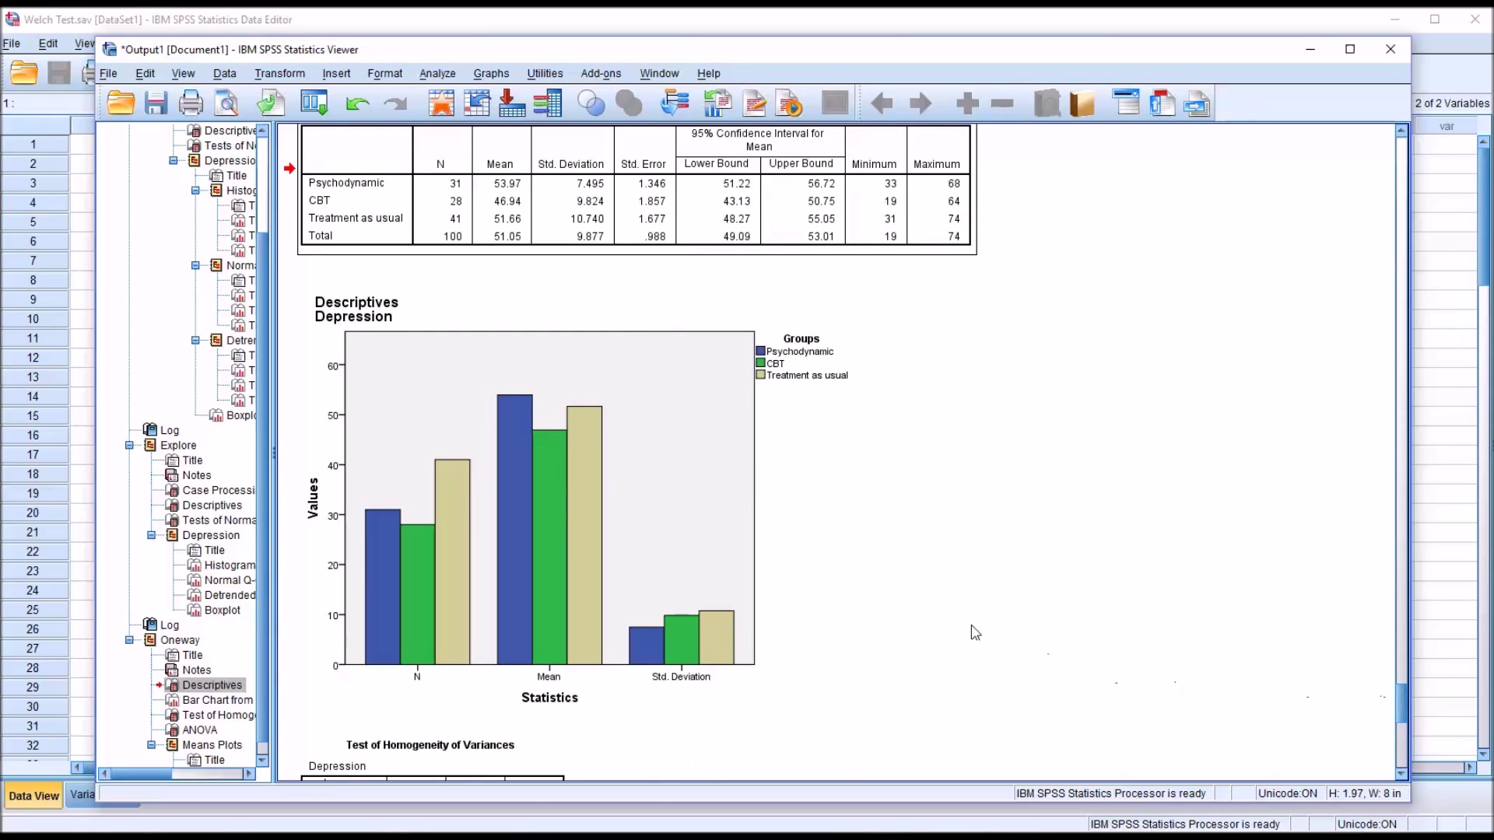
left_click(804, 623)
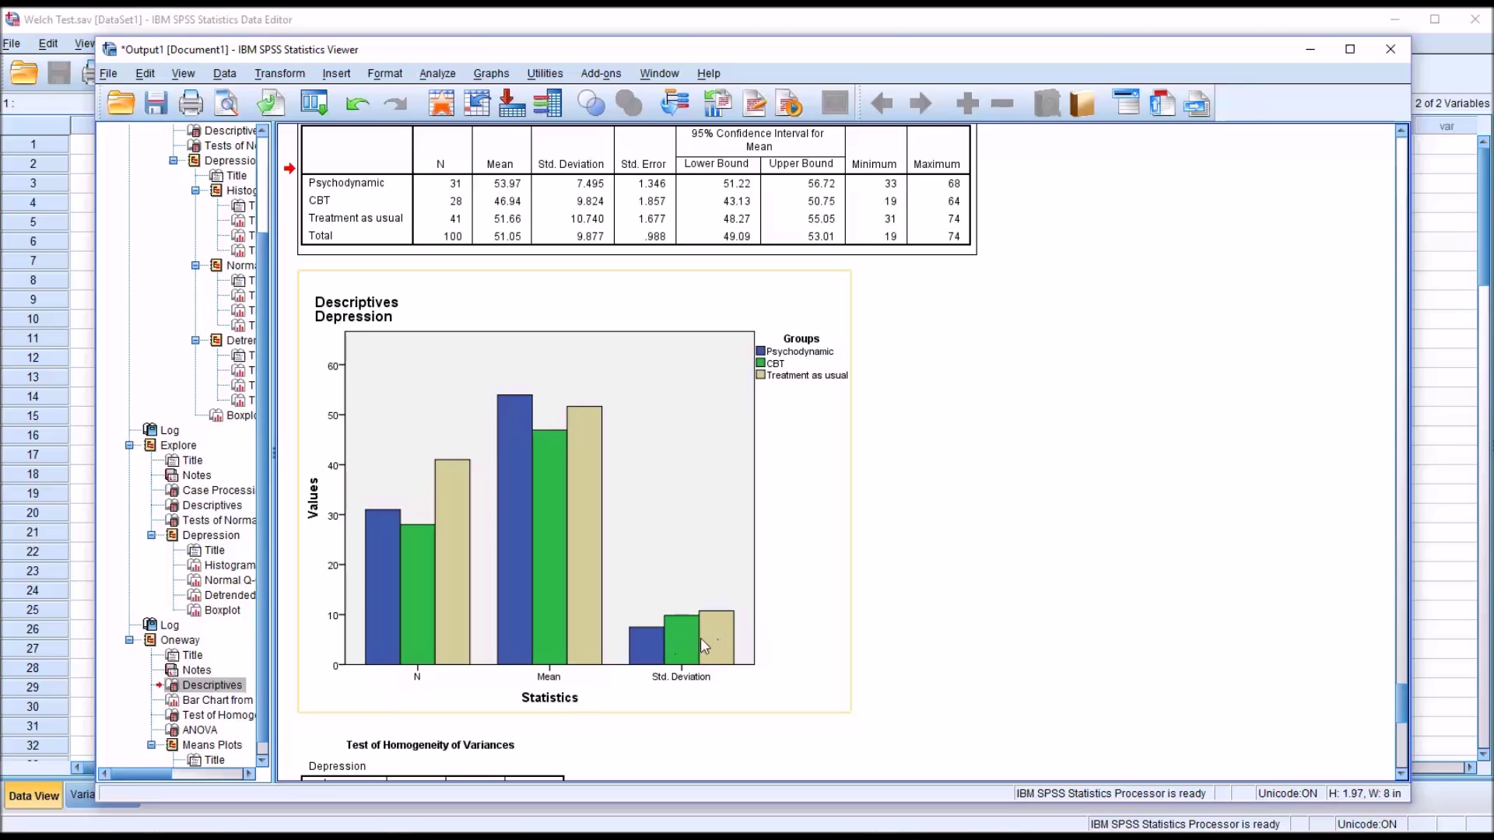
Step: Scroll through the Levene, ANOVA and Means Plot output, then go back to the Data Editor
left_click_drag(1397, 713, 1402, 748)
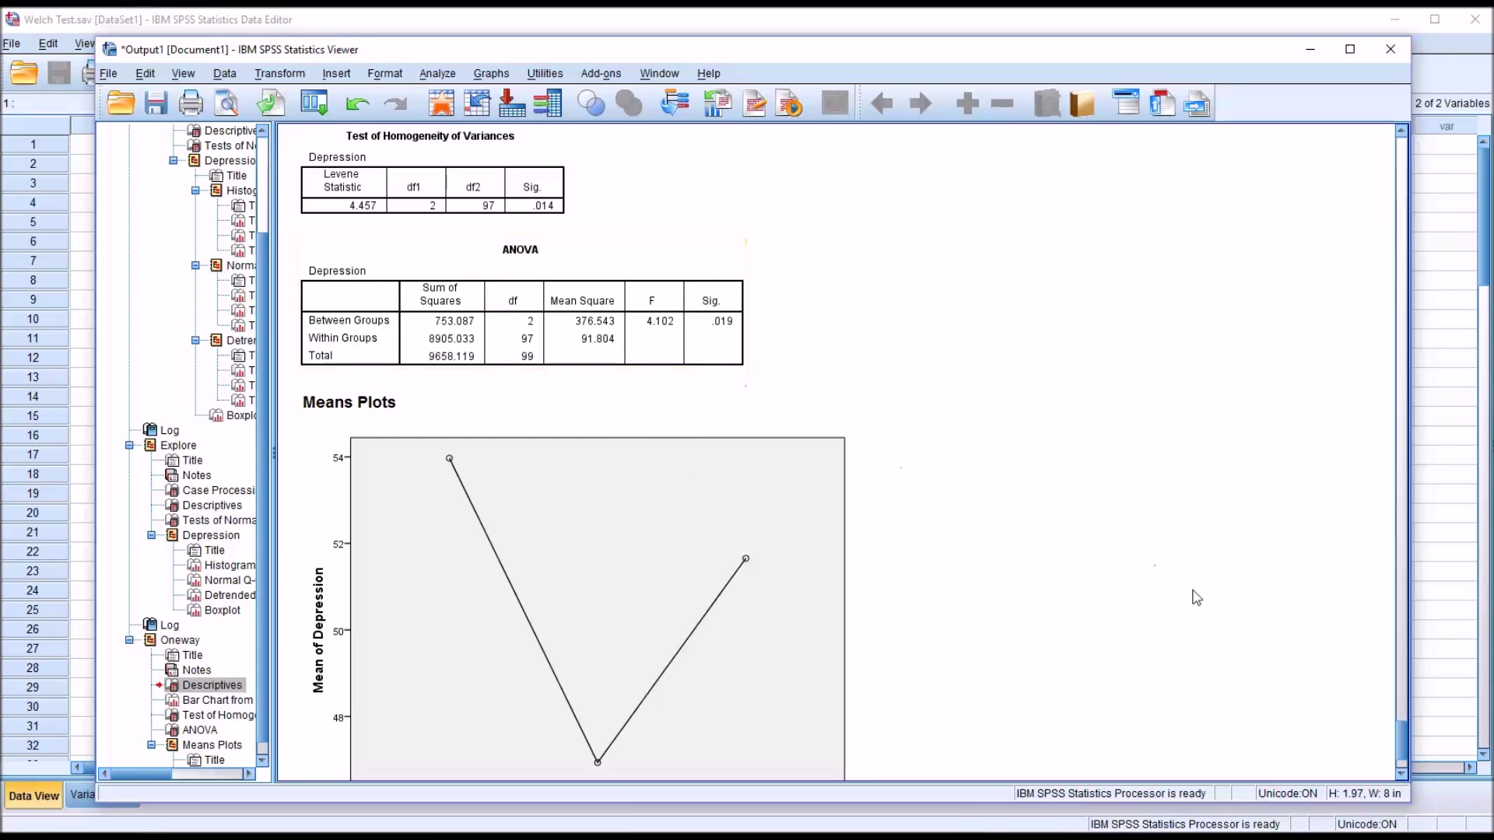
scroll(1401, 741, "down", 4)
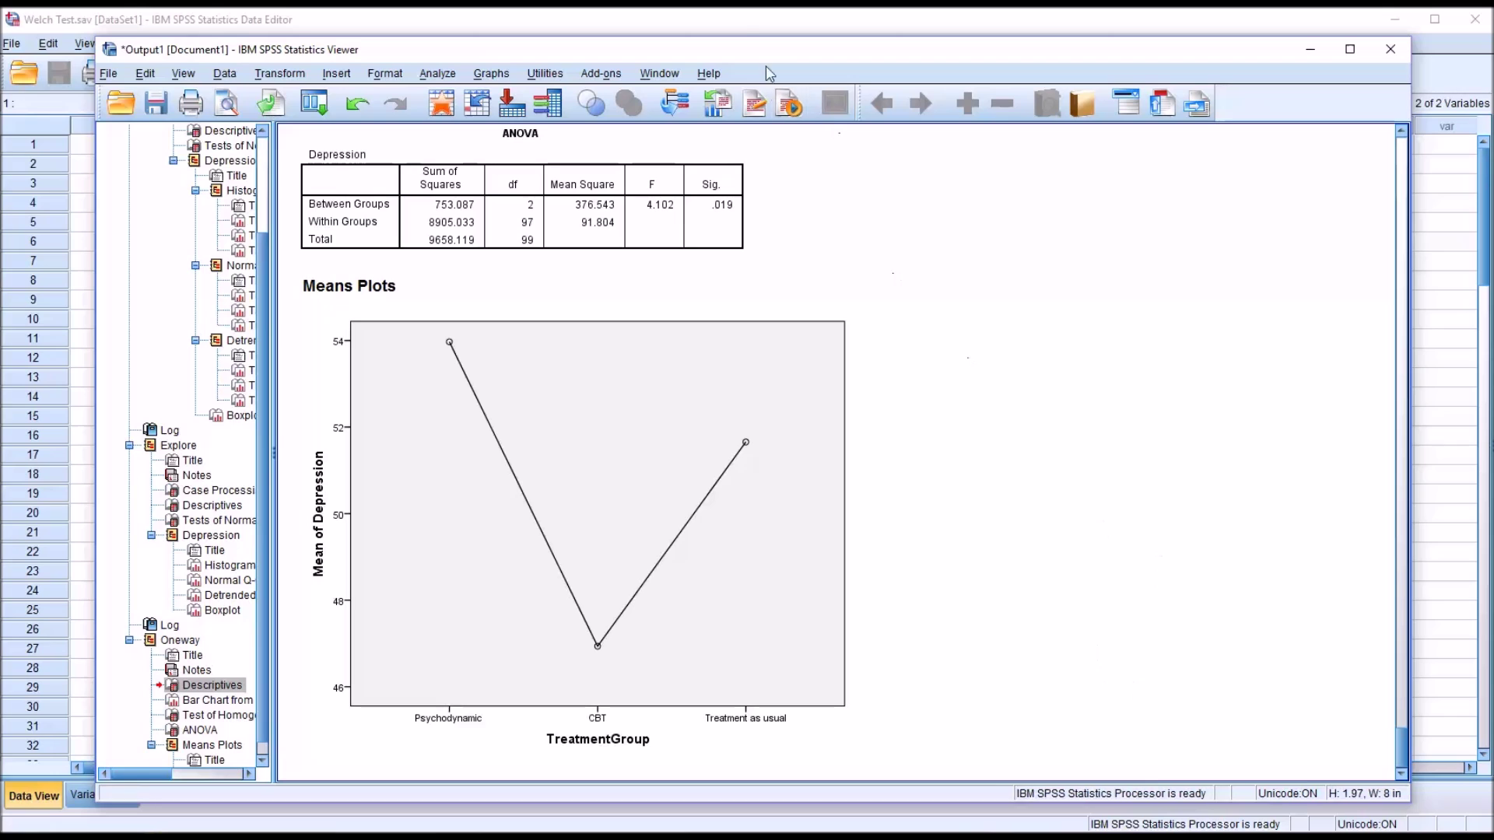
left_click(746, 27)
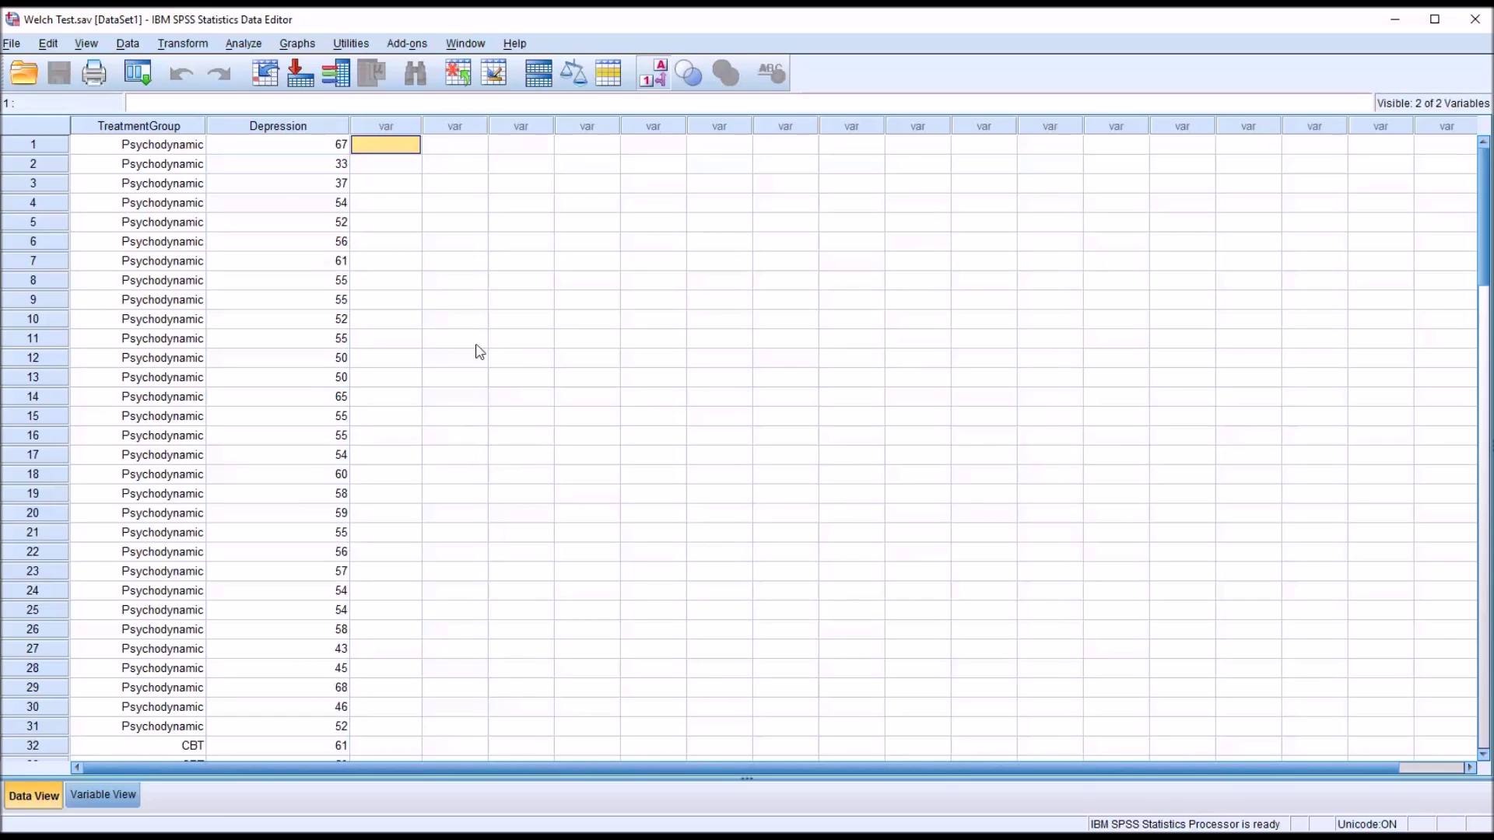
Step: Reopen One-Way ANOVA and turn on the Welch robust test in Options
left_click(238, 45)
mouse_move(272, 110)
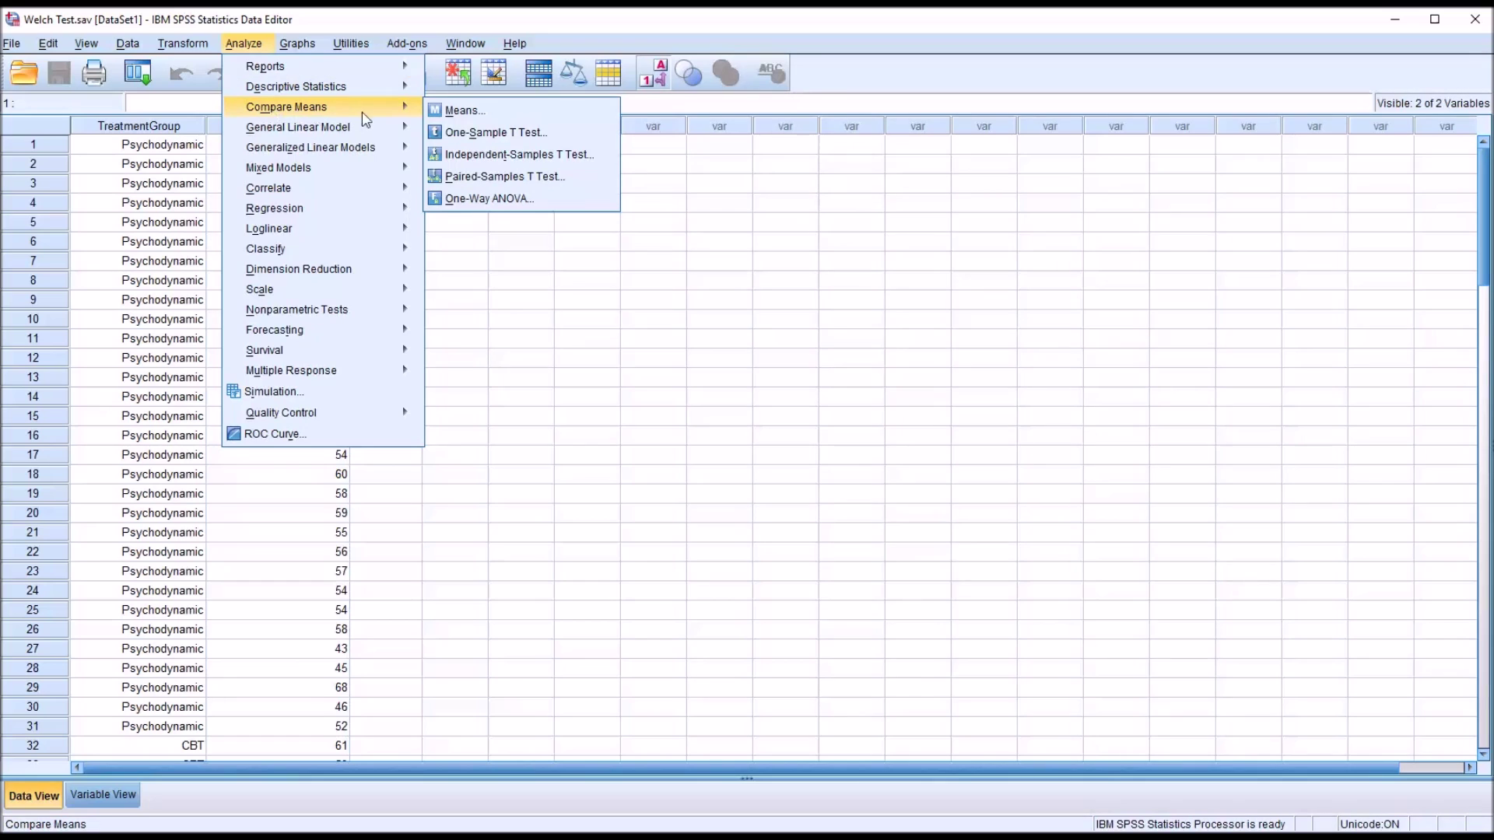
left_click(506, 199)
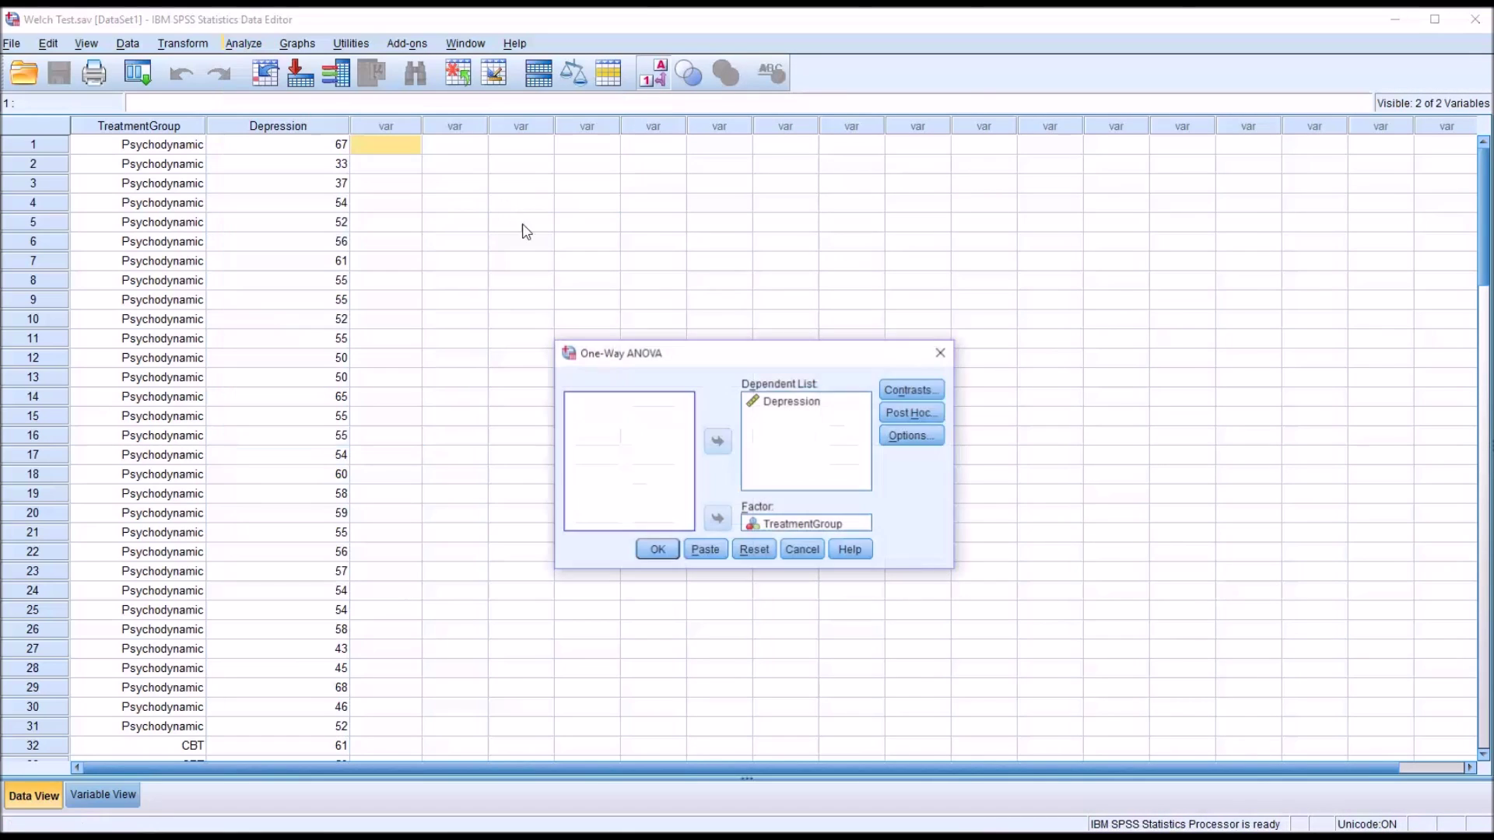
left_click(917, 440)
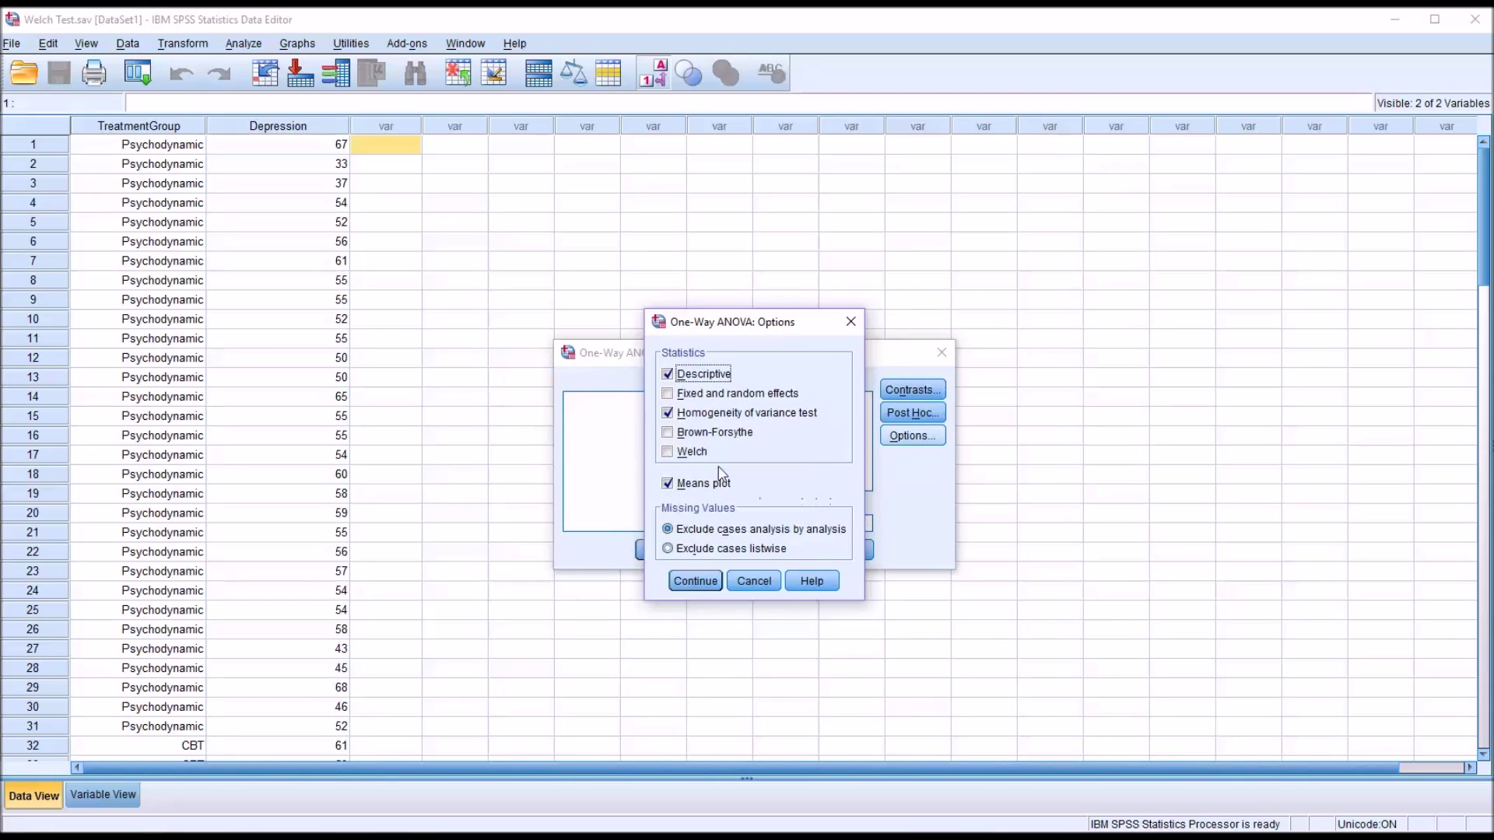
left_click(668, 453)
left_click(695, 582)
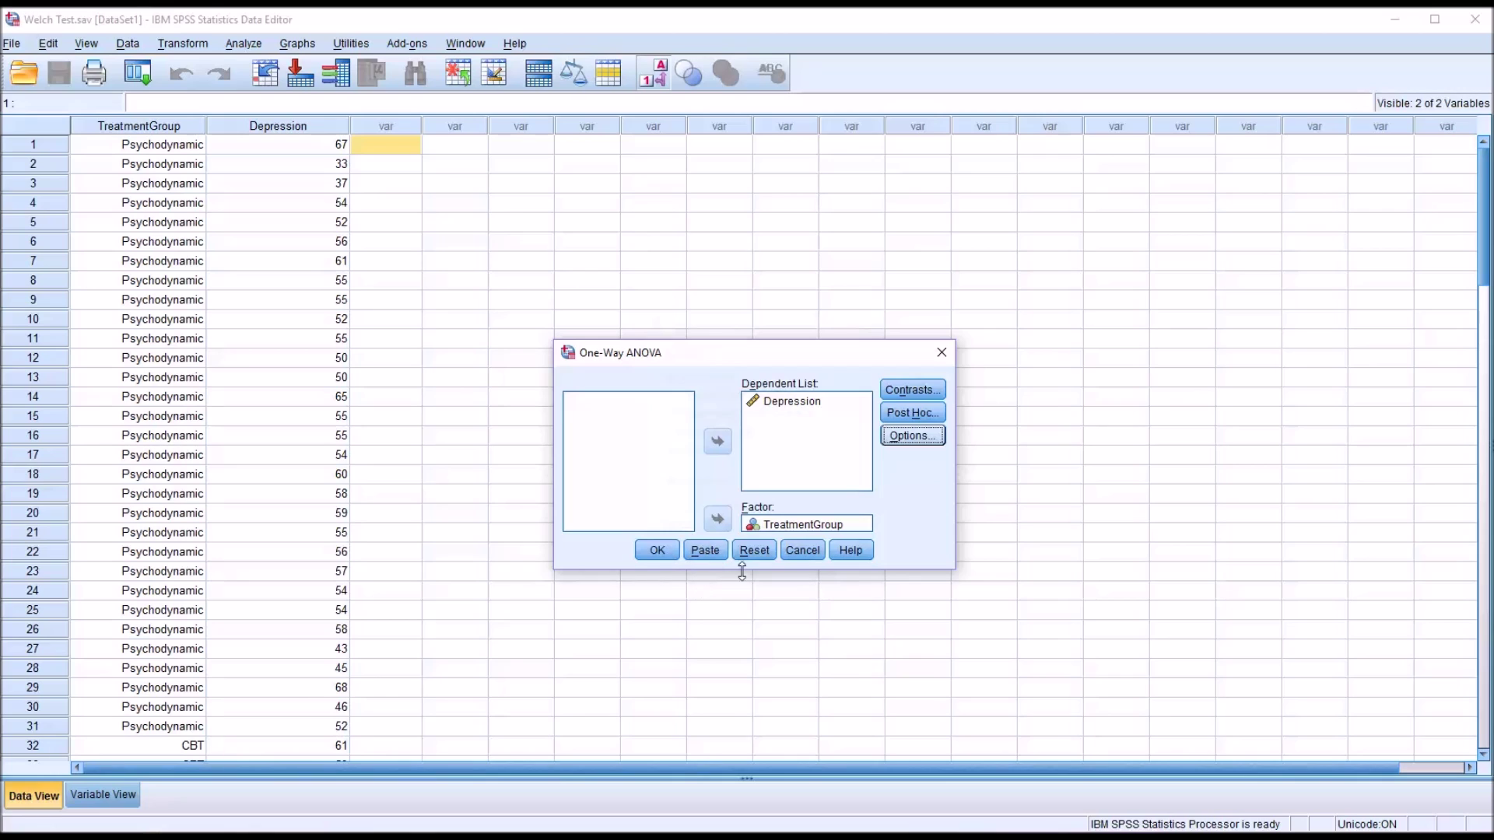
Step: Add Games-Howell post hoc comparisons and rerun the ANOVA
left_click(920, 412)
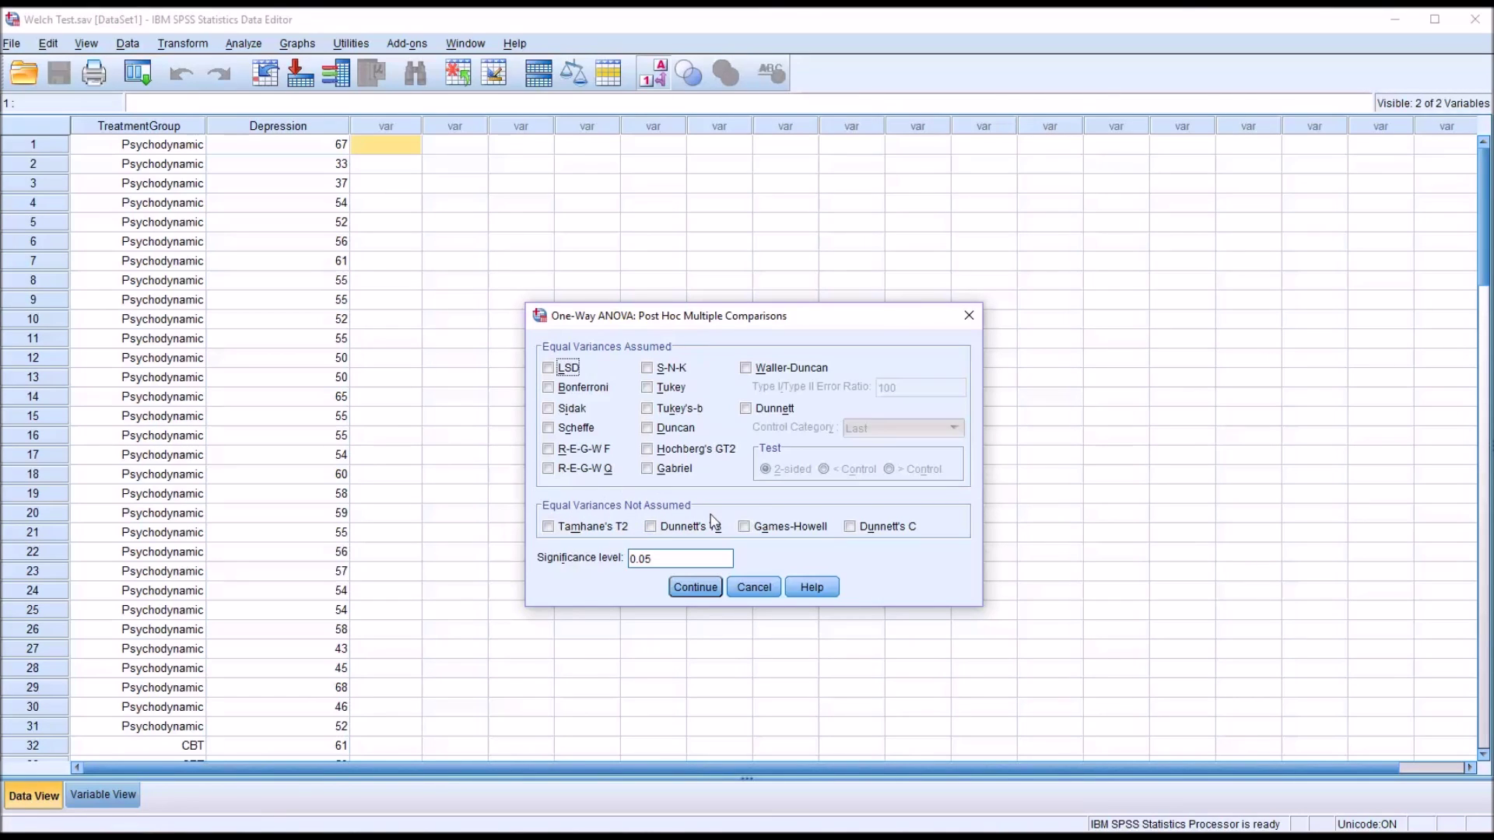
left_click(745, 530)
left_click(695, 589)
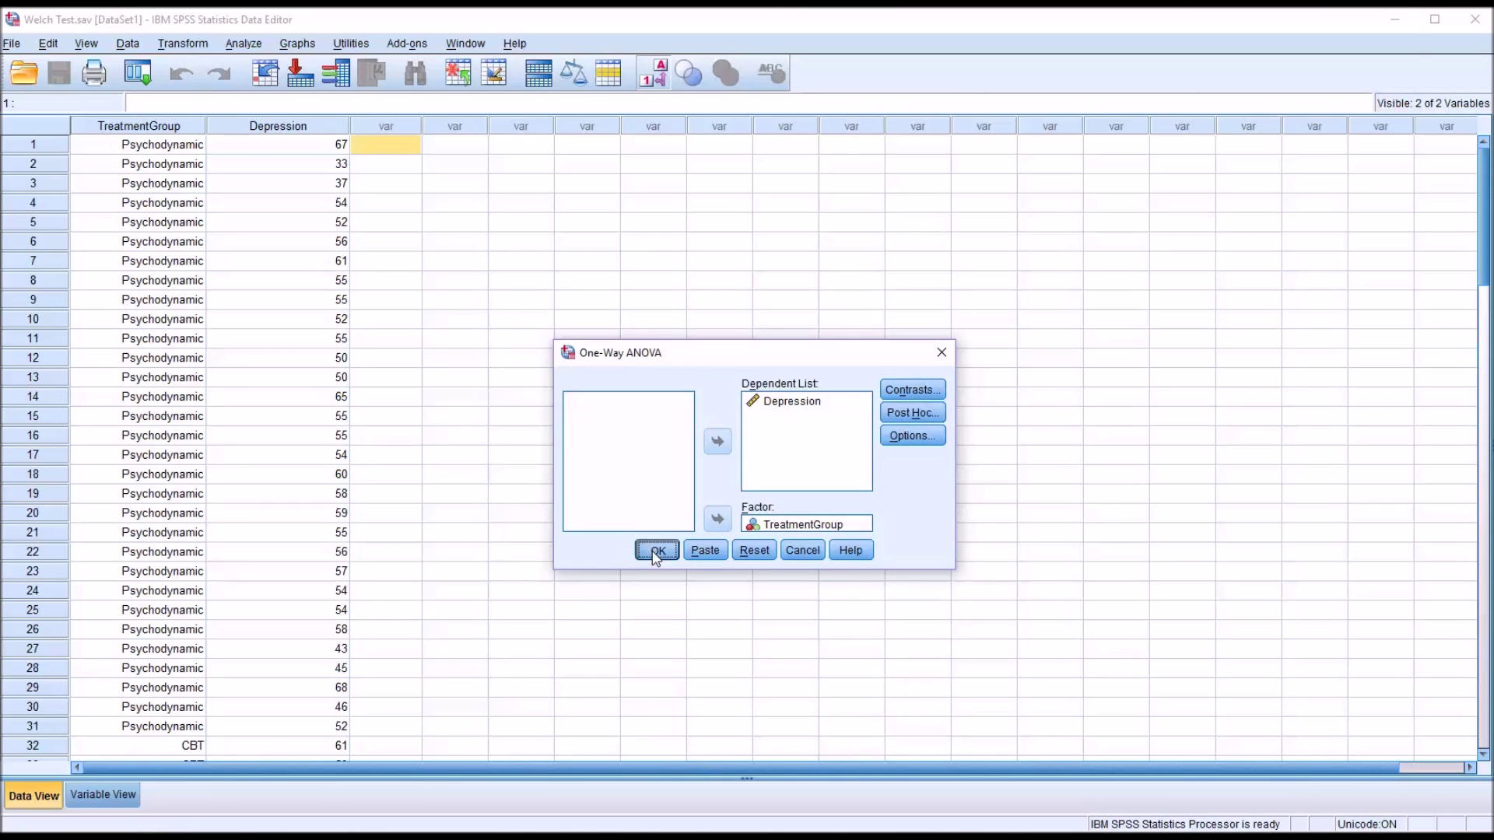
left_click(656, 552)
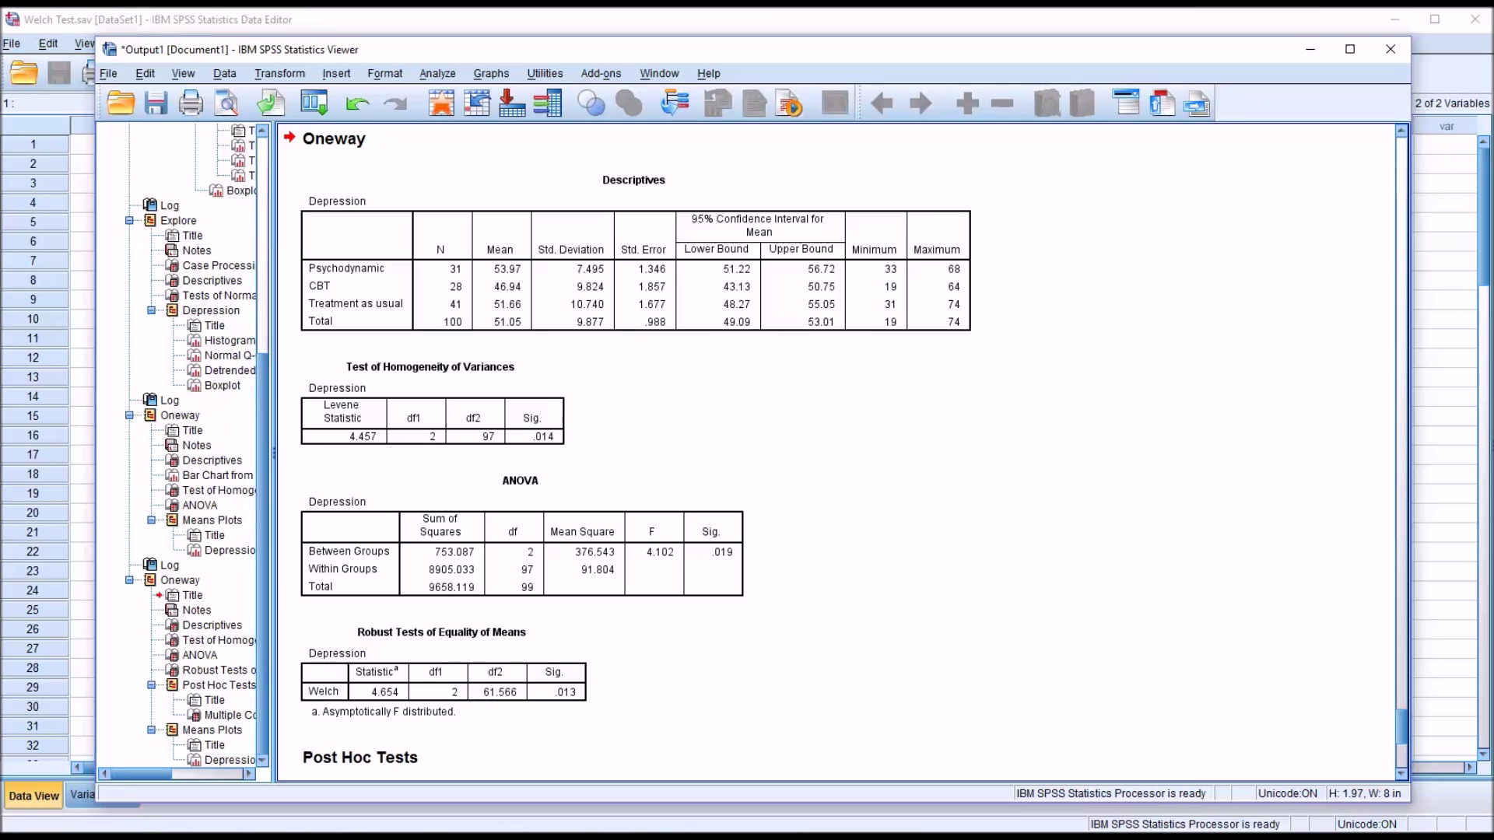
left_click_drag(1402, 728, 1402, 735)
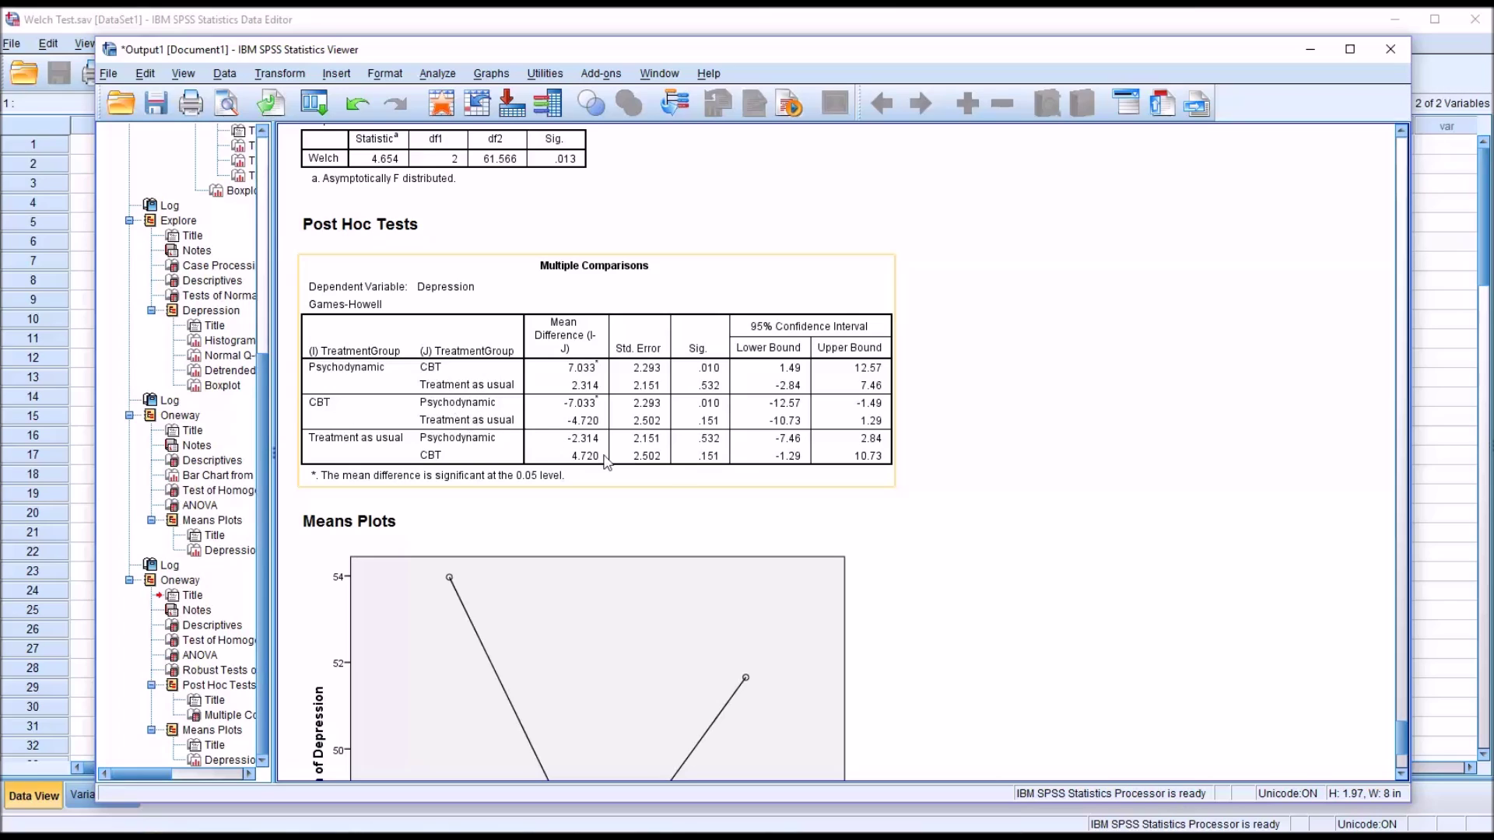
left_click(1042, 593)
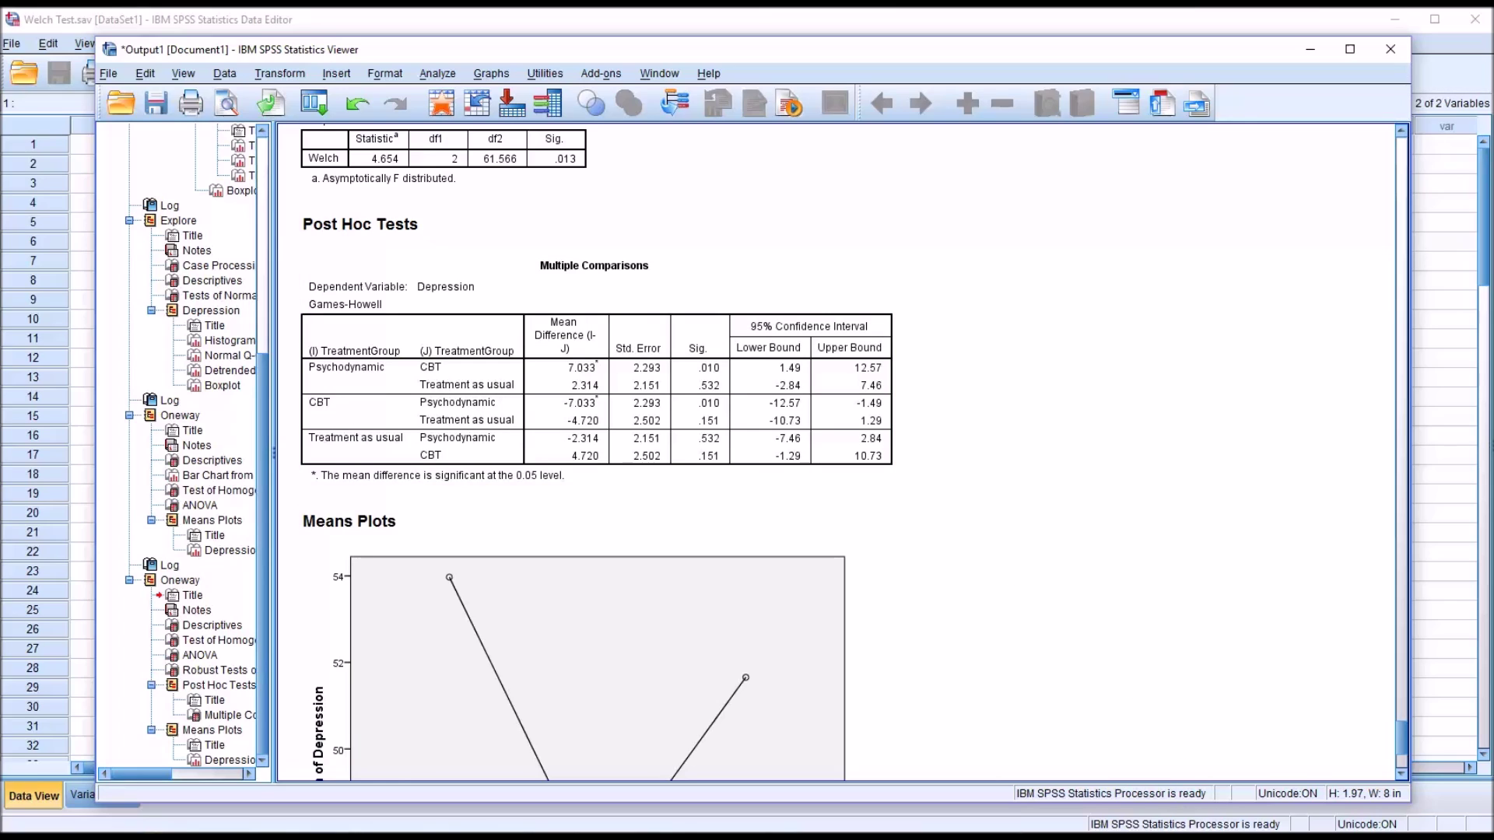